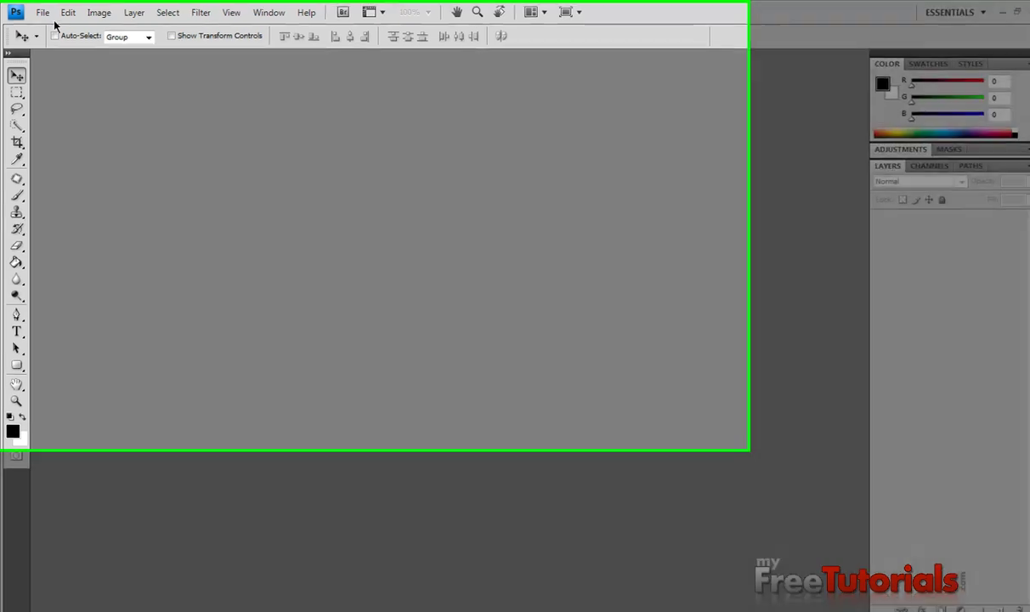
- Create a new document 600 pixels wide by 300 pixels high
click(41, 11)
click(54, 29)
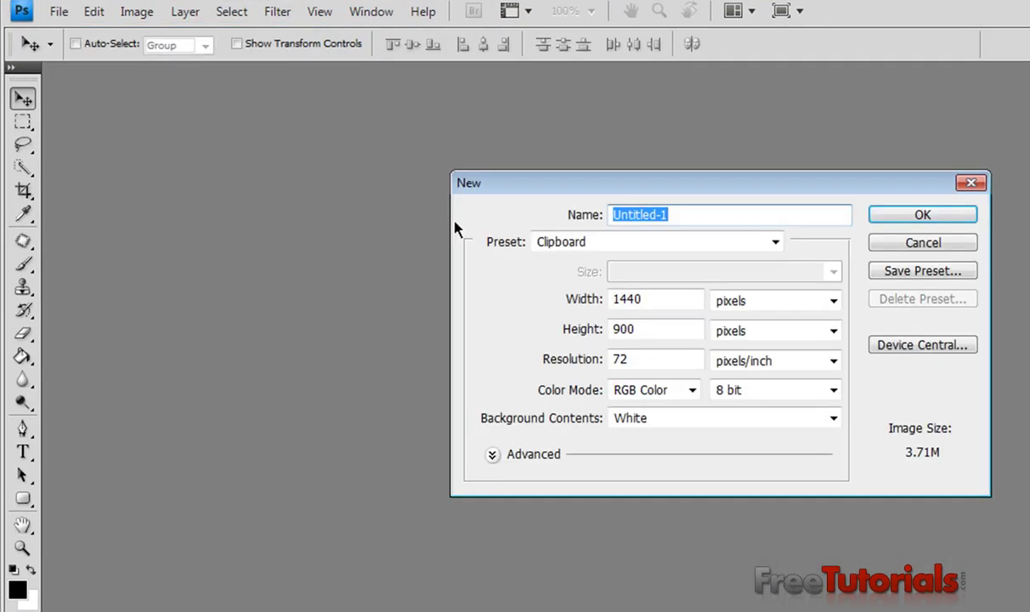
double_click(646, 299)
text(600)
key(Tab)
key(Tab)
text(300)
key(Return)
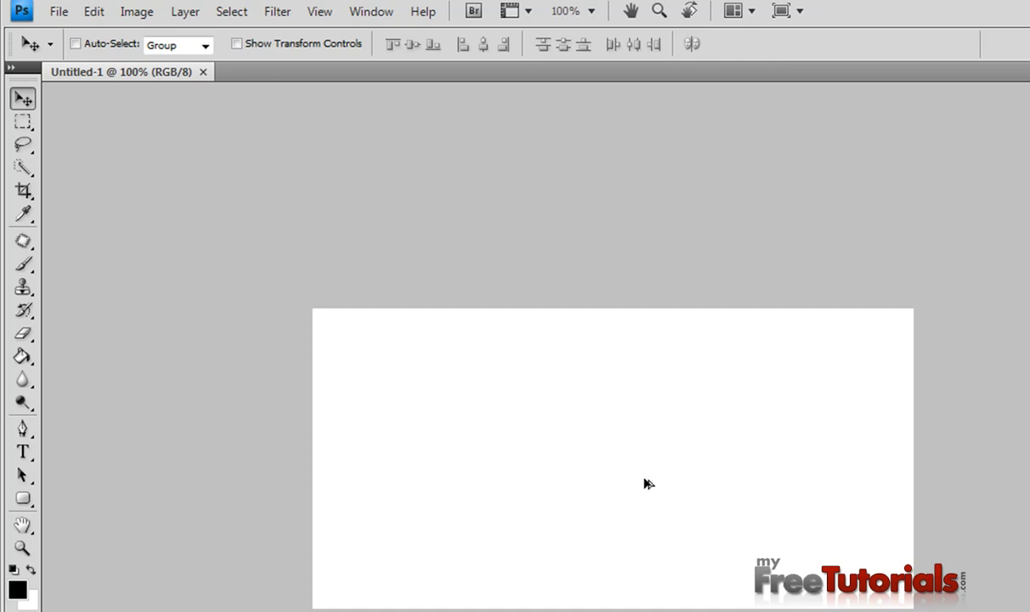
- Fill the canvas with black using Alt+Backspace, discarding an empty text entry
key(alt+BackSpace)
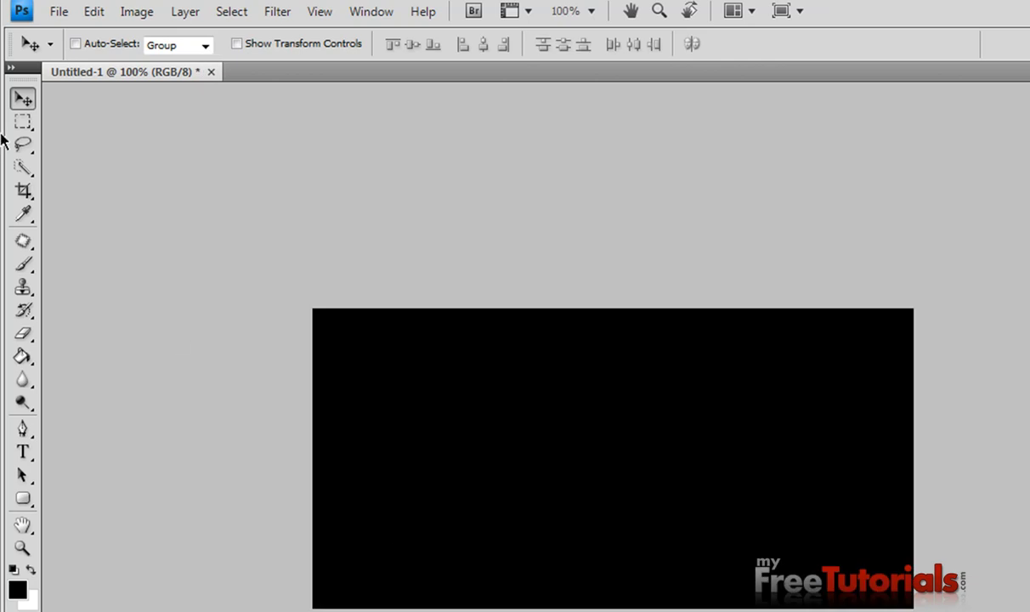
click(23, 453)
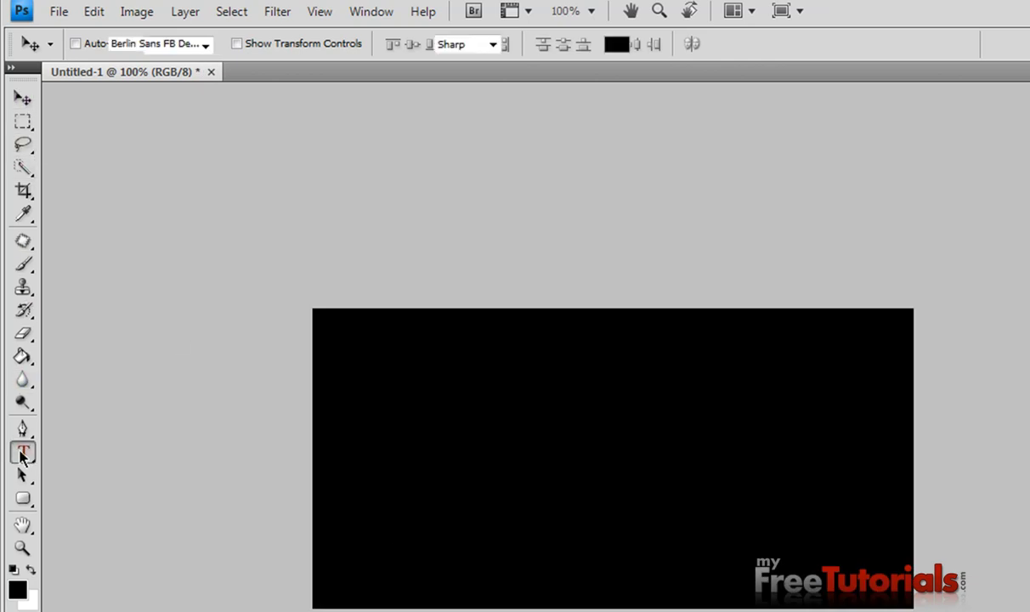
click(374, 469)
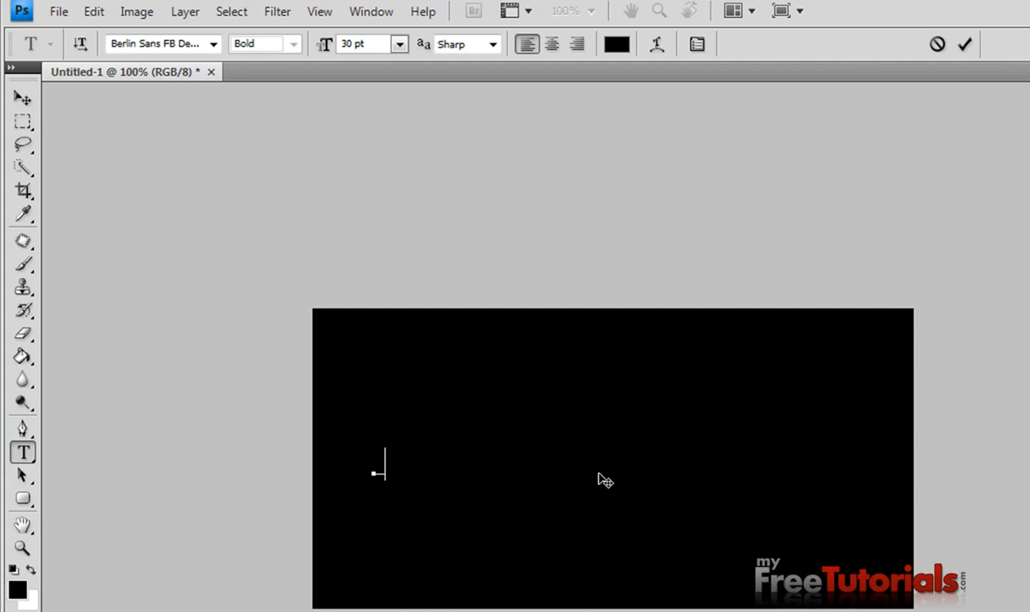
key(BackSpace)
key(Escape)
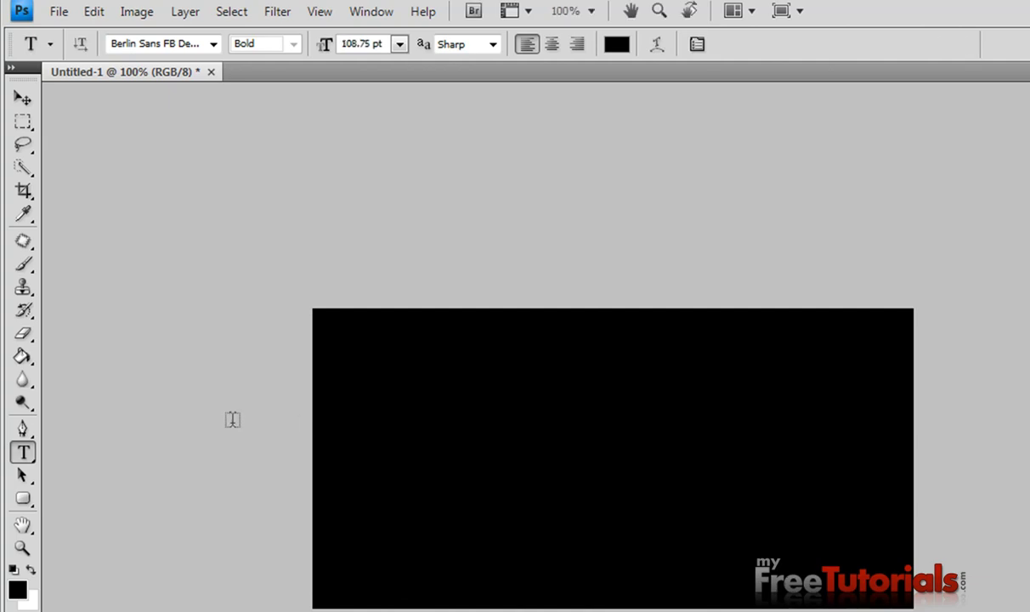
- Type TUTORIALS in white and move it toward the canvas centre
click(616, 44)
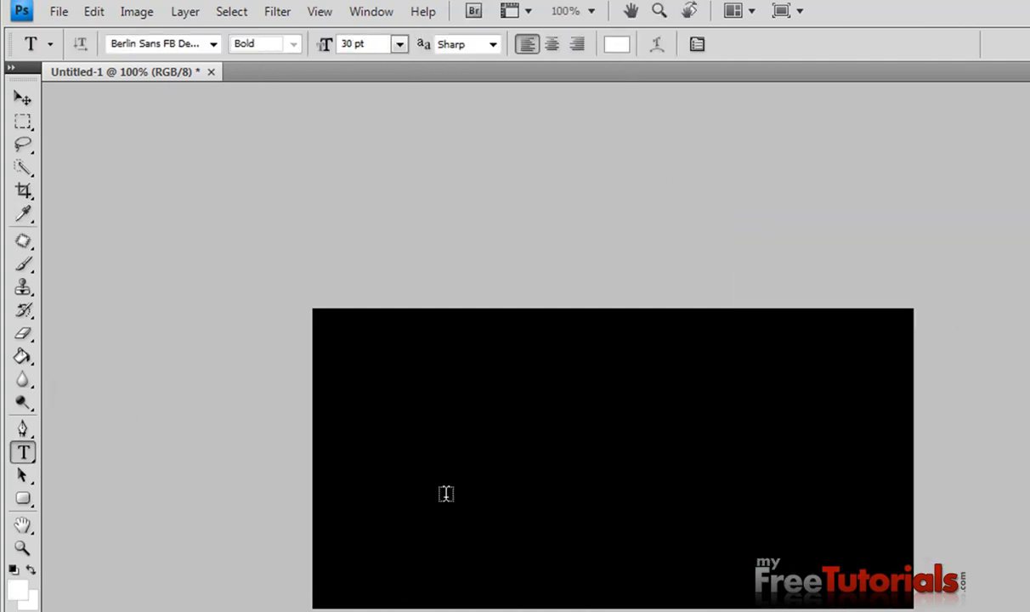
click(399, 459)
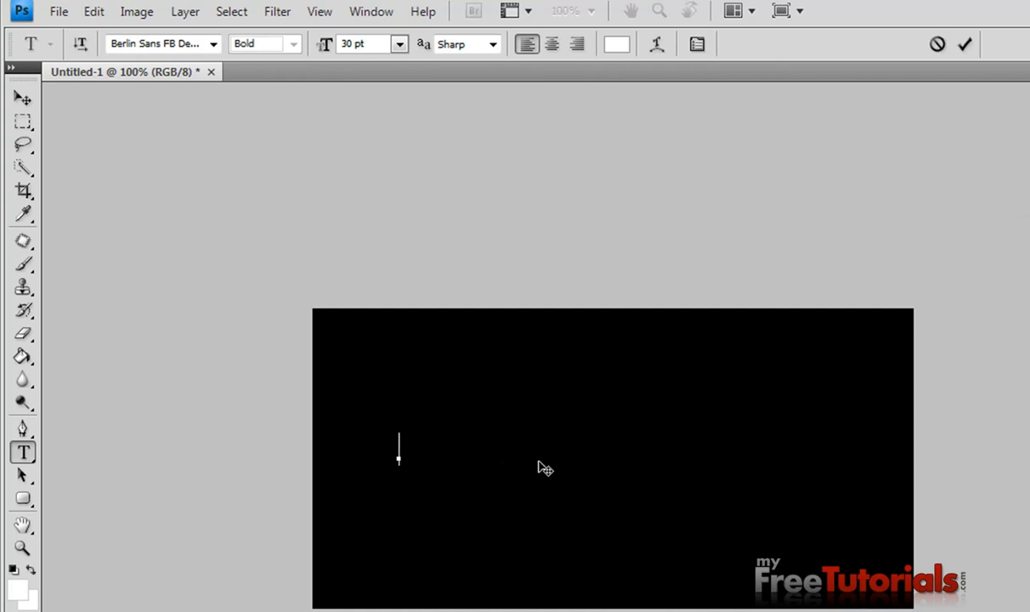
text(TU)
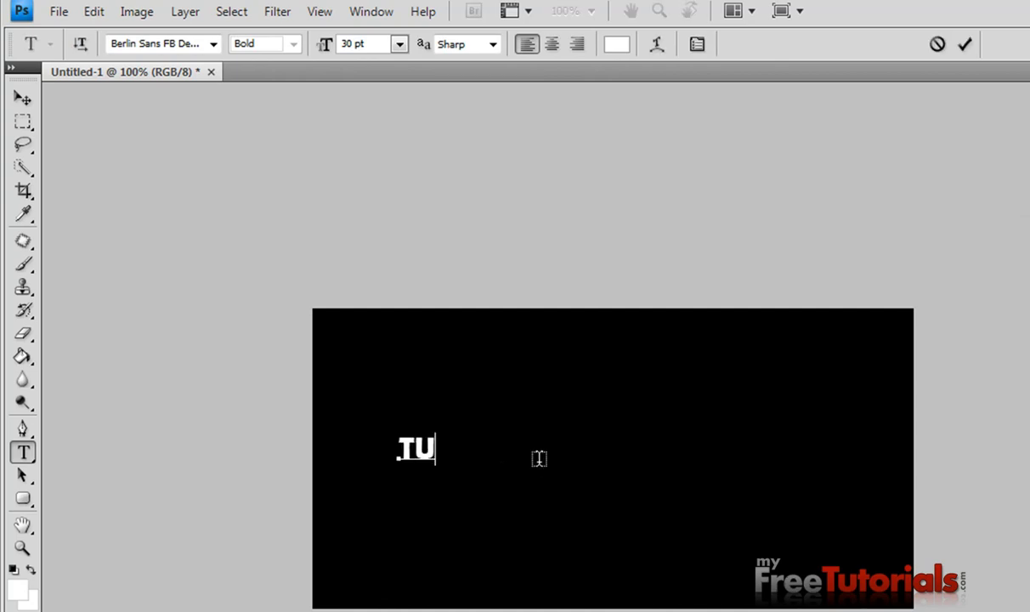
text(R)
key(BackSpace)
text(T)
text(ORIALS)
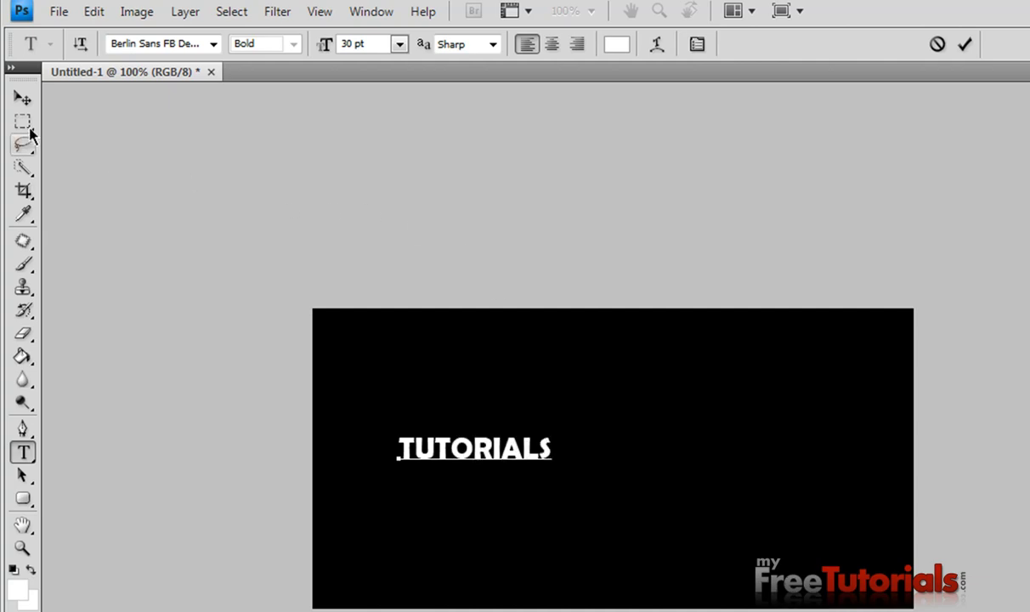
click(25, 99)
mouse_move(489, 446)
mouse_down()
mouse_move(595, 457)
mouse_move(586, 455)
mouse_up()
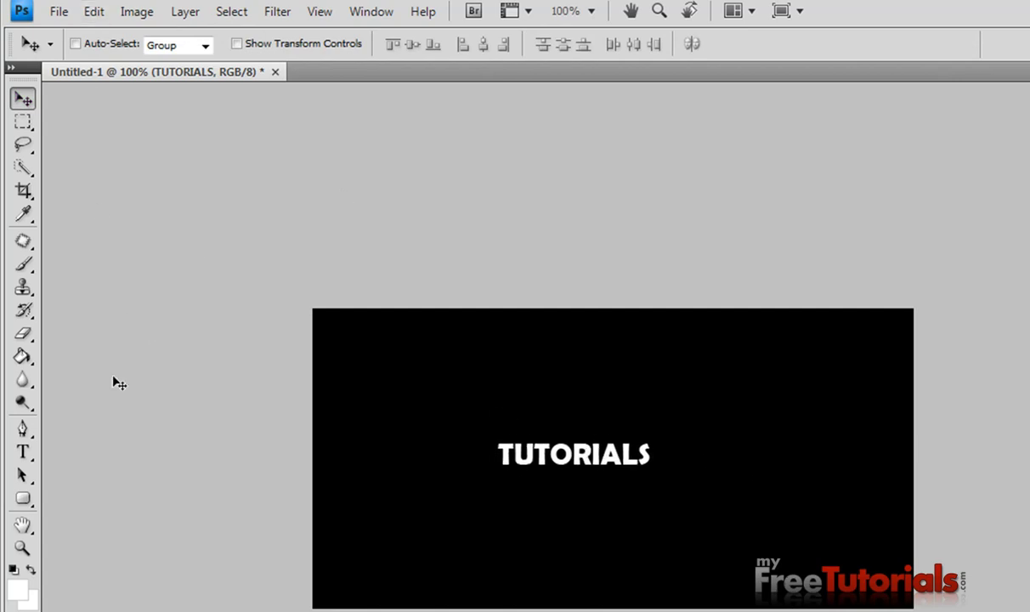
- Resize the TUTORIALS text to 109 pt and shift it left across the canvas
click(23, 452)
double_click(344, 43)
text(109)
key(Return)
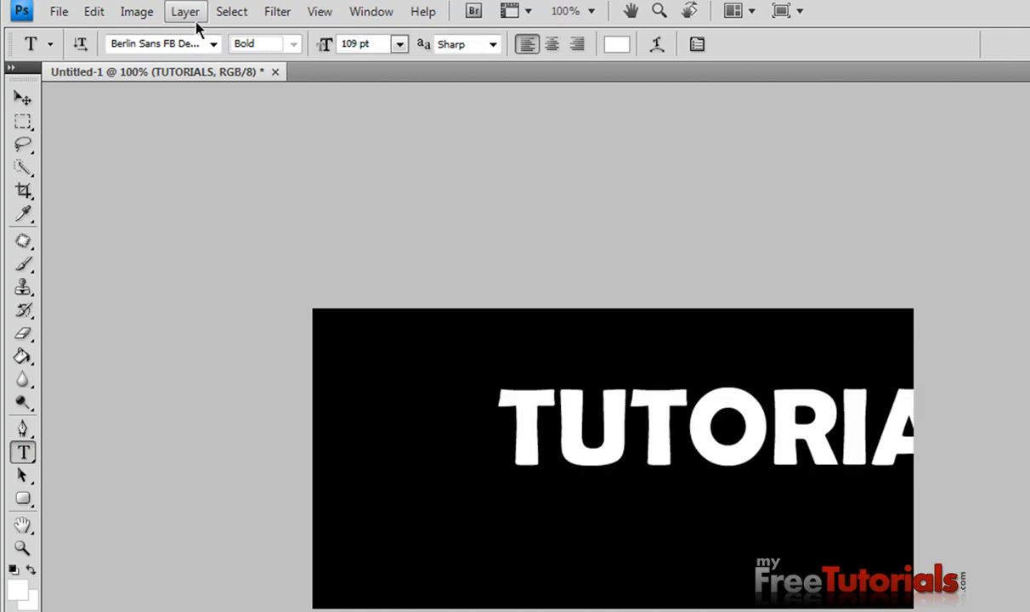
key(v)
mouse_move(722, 437)
mouse_down()
mouse_move(561, 437)
mouse_move(597, 450)
mouse_move(586, 460)
mouse_move(599, 467)
mouse_up()
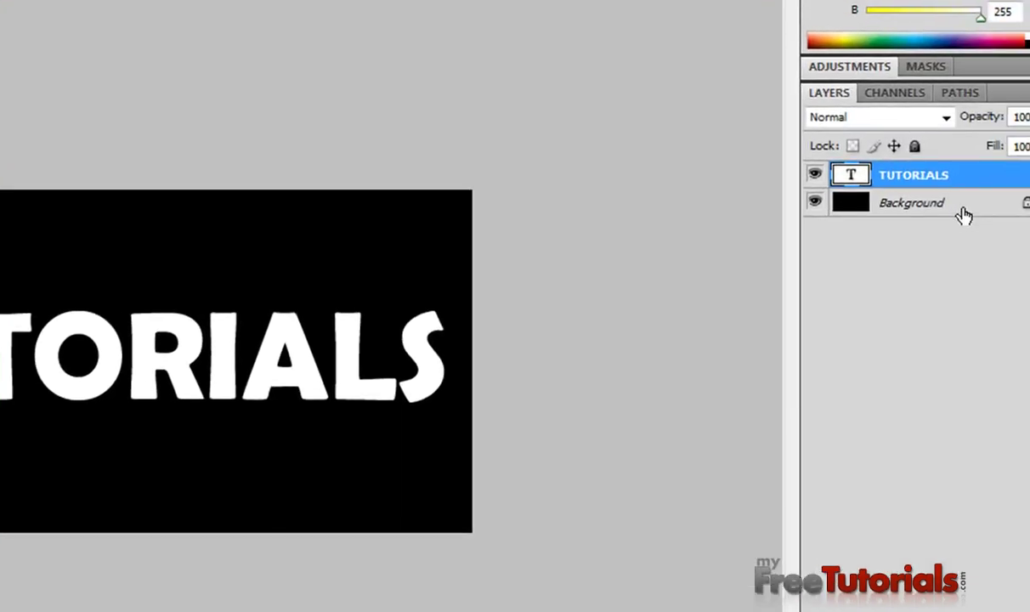
- Add a drop shadow (56% opacity, no global light, 2 px distance, 8 px size) and enable Inner Shadow
right_click(964, 180)
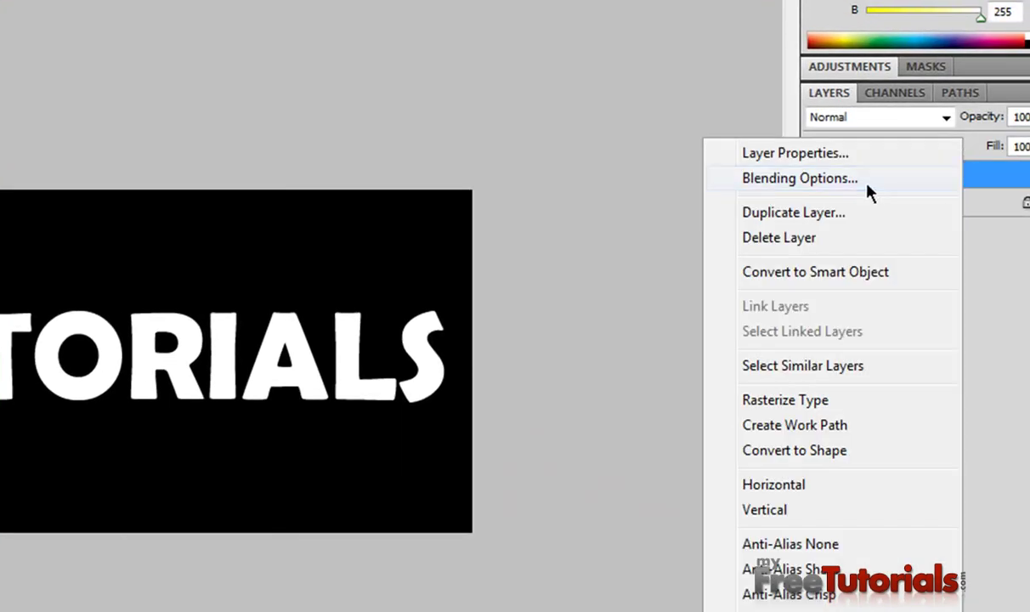
click(868, 180)
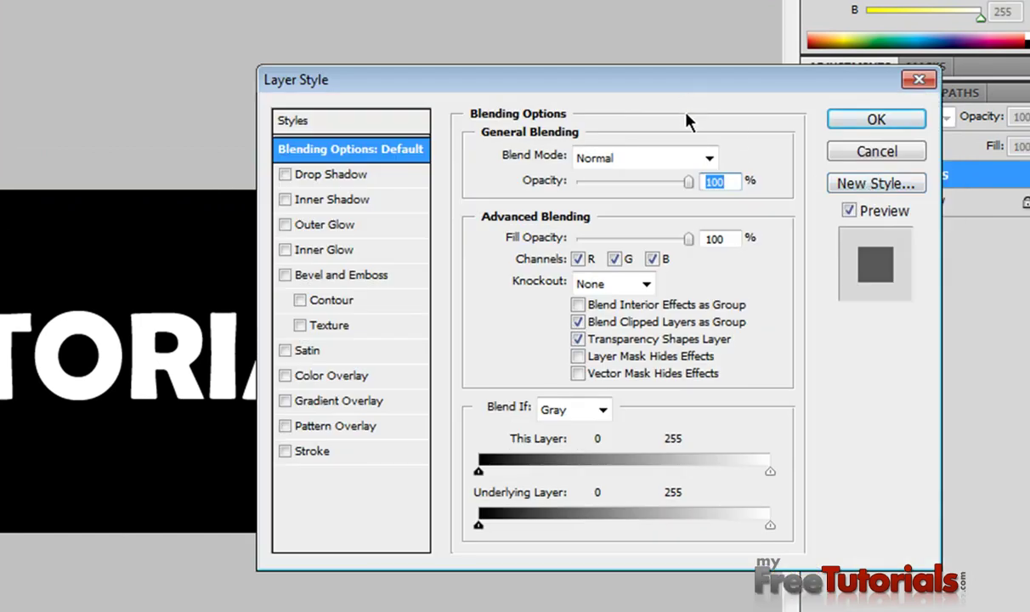
click(348, 183)
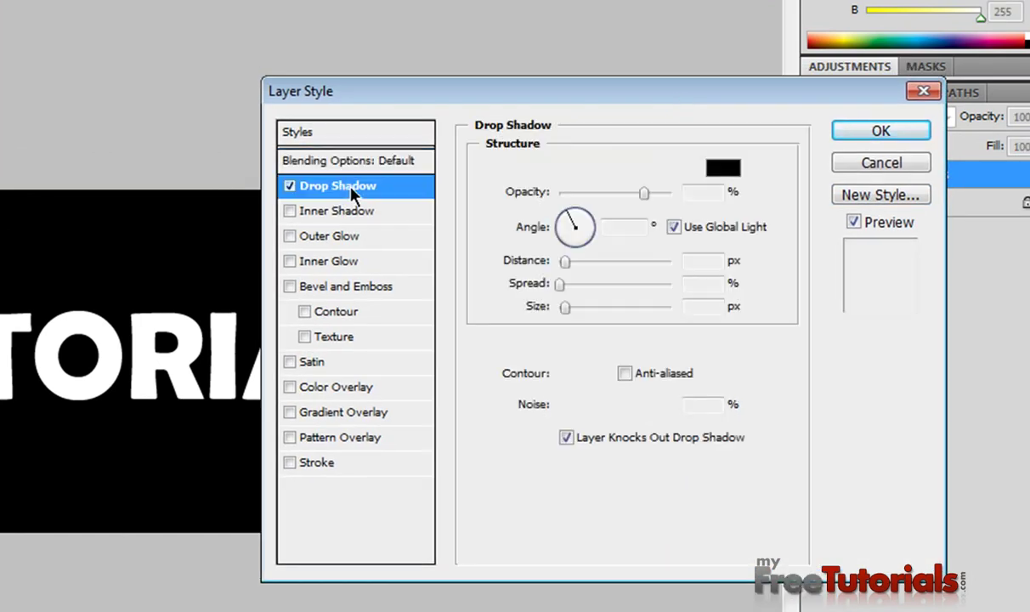
double_click(695, 193)
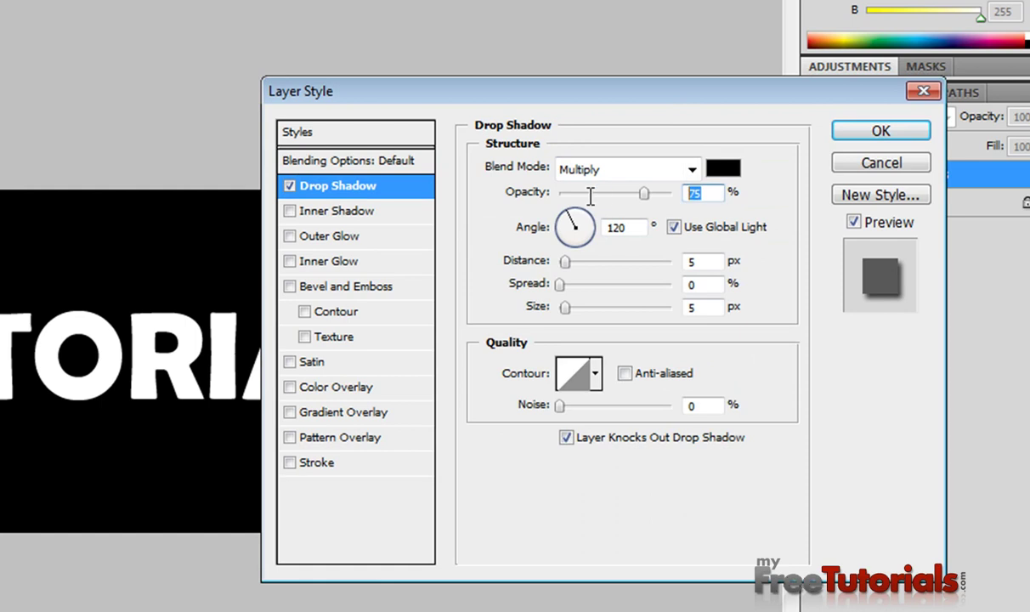
text(56)
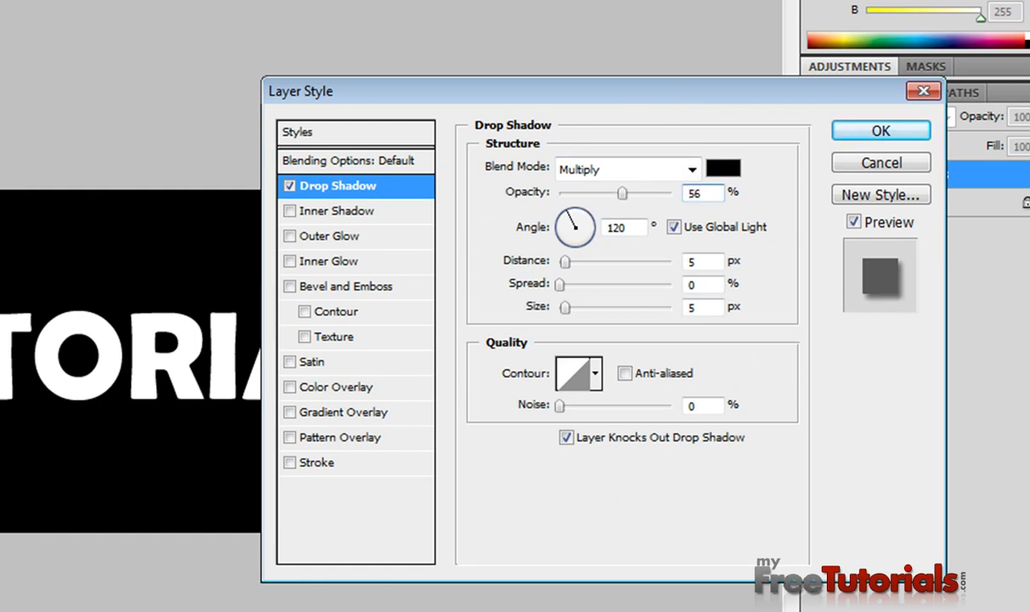
click(672, 228)
double_click(691, 262)
text(2)
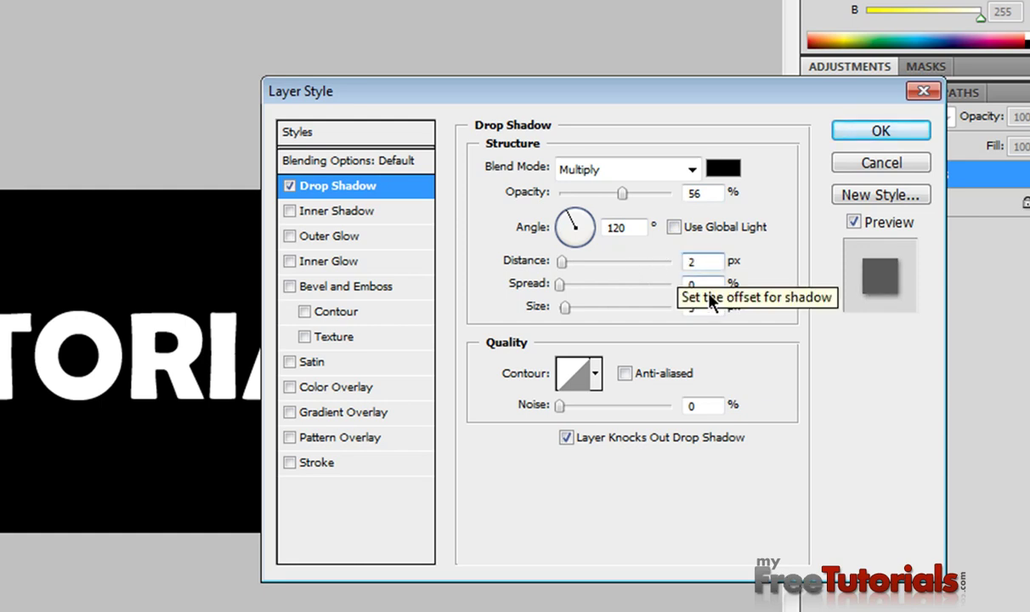
double_click(694, 308)
text(8)
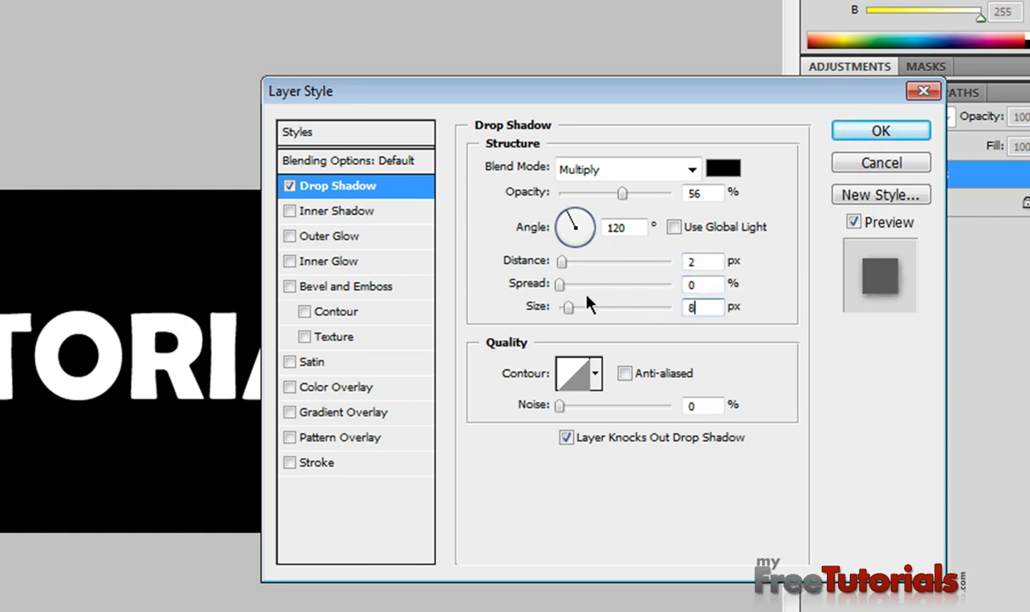
click(339, 212)
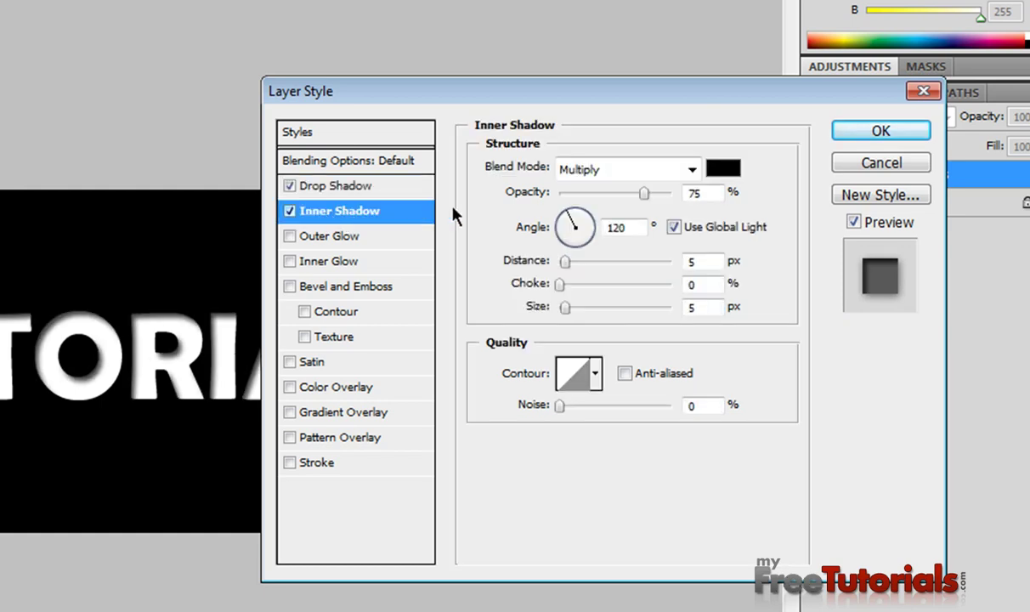
- Set the inner shadow colour to cyan #0bd6ff at 57% opacity, without global light
click(721, 168)
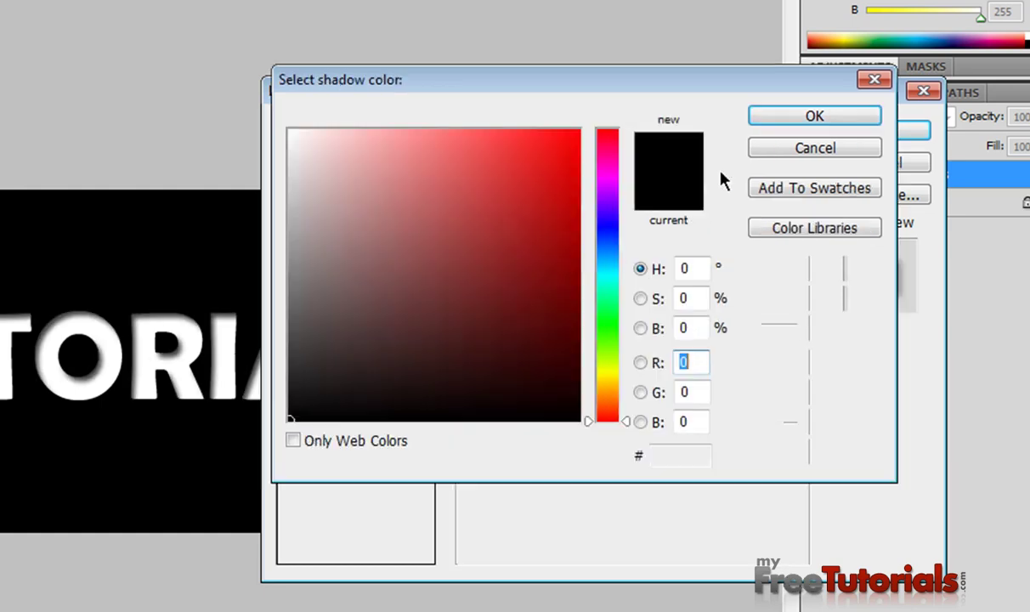
double_click(705, 457)
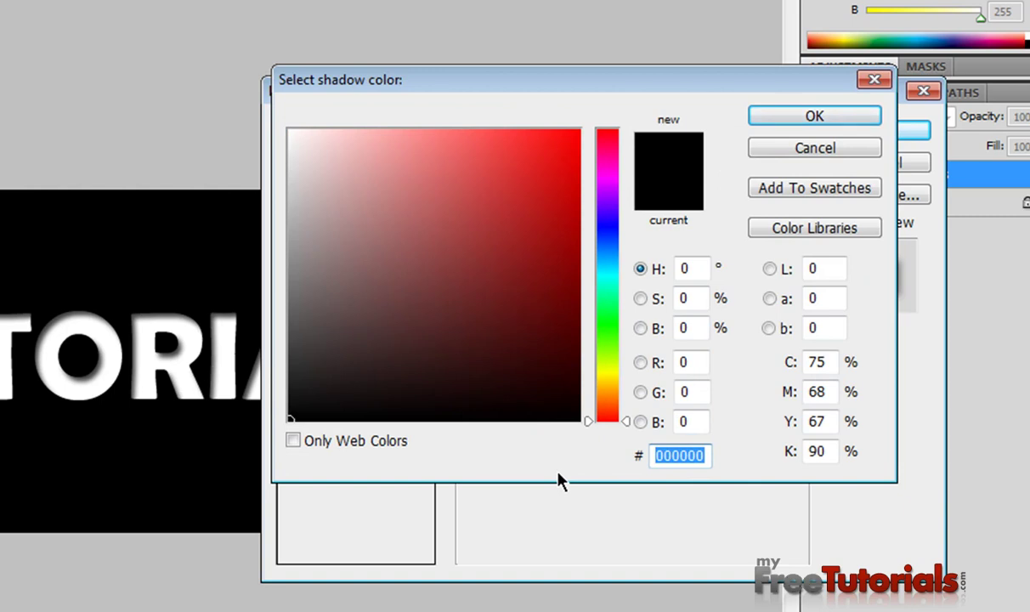
text(0b)
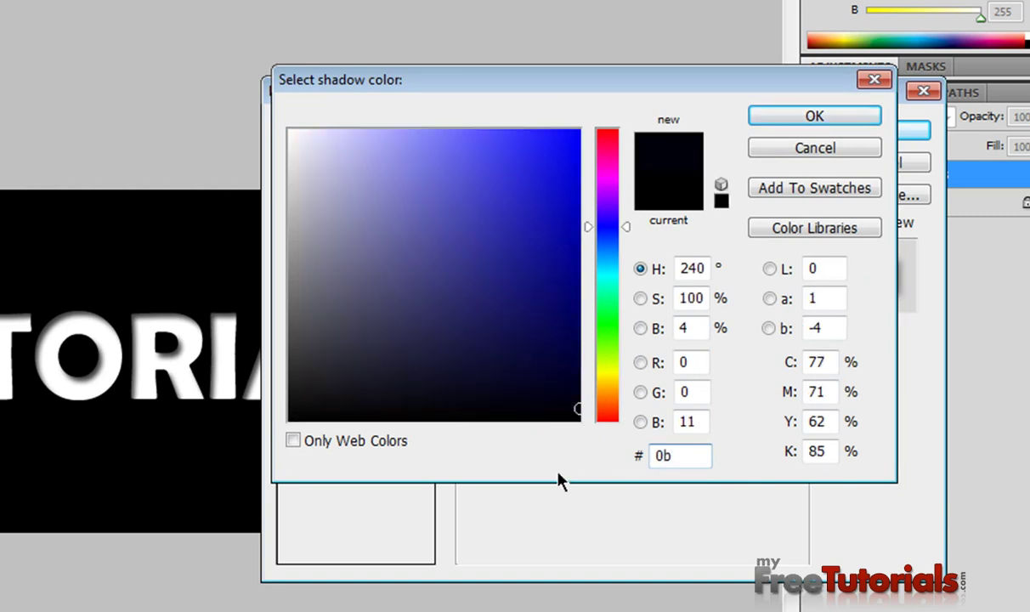
text(d6)
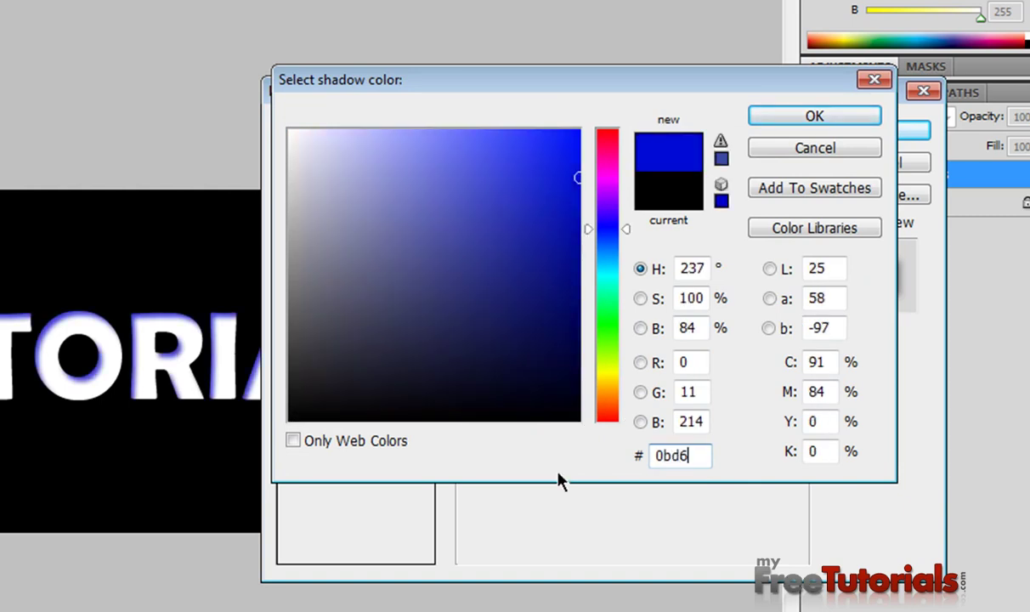
text(ff)
key(Return)
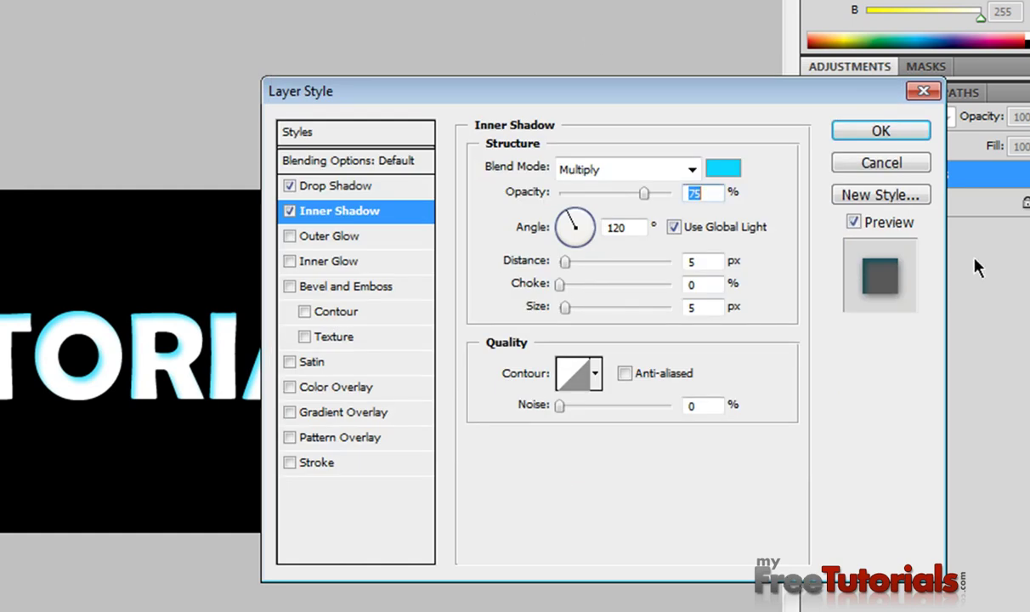
text(57)
click(674, 227)
- Set the inner shadow distance to 4, choke to 26 and size to 9
double_click(710, 264)
text(4)
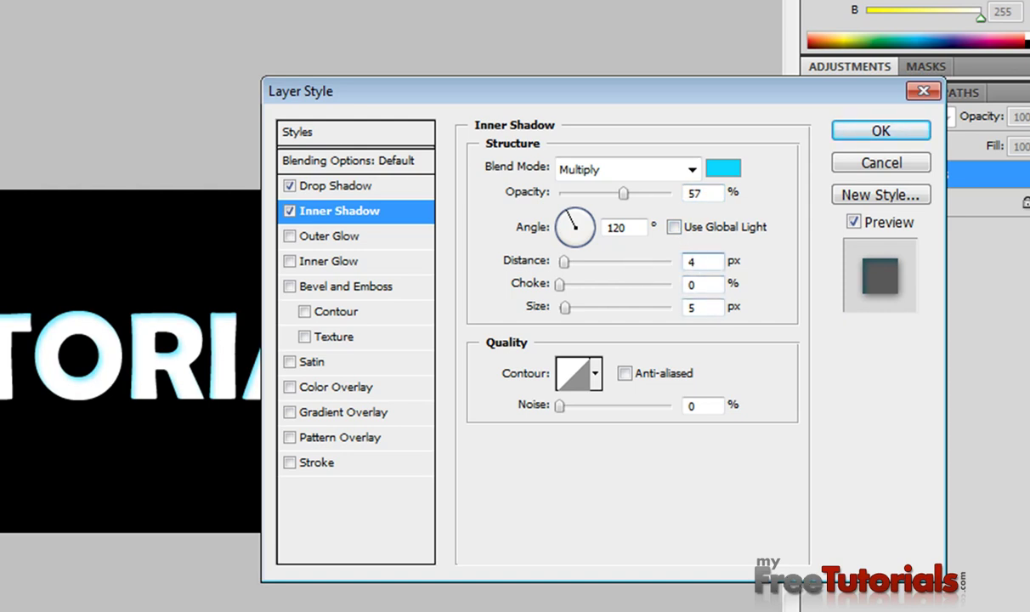
double_click(705, 305)
double_click(702, 284)
text(26)
double_click(692, 306)
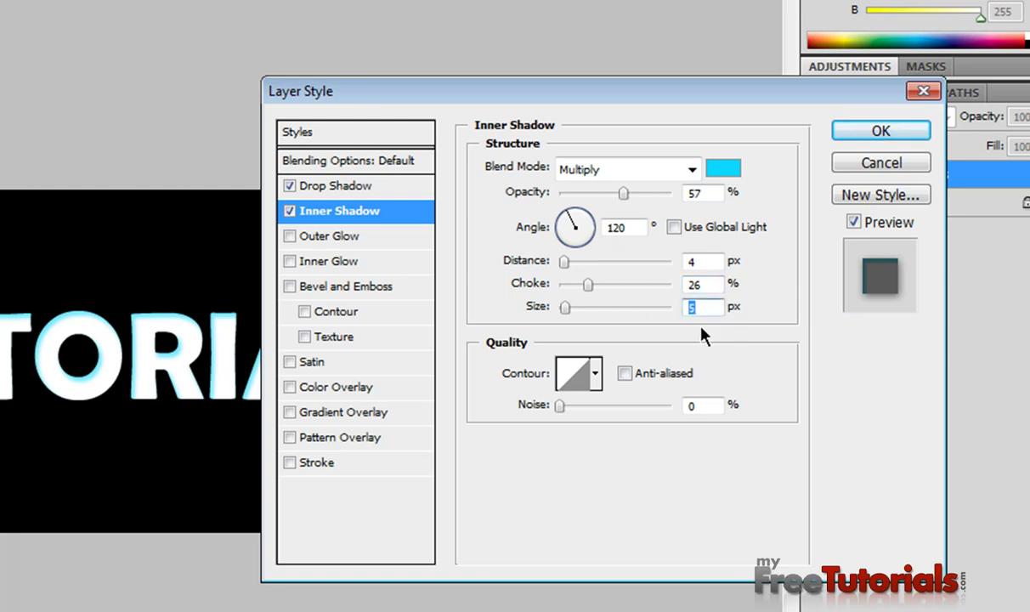
text(9)
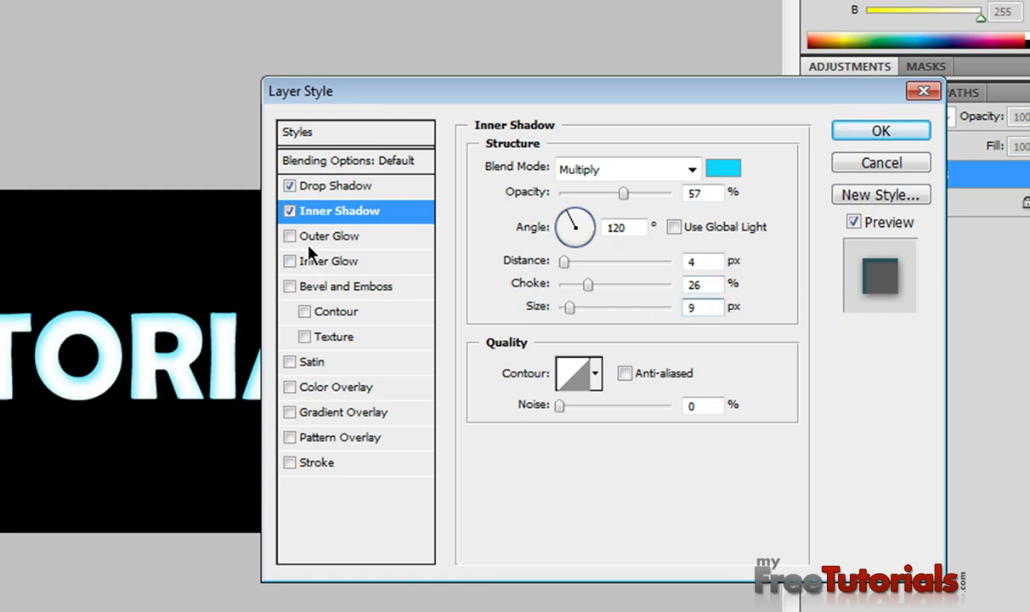
- Add a white Normal outer glow at 67% opacity
click(351, 240)
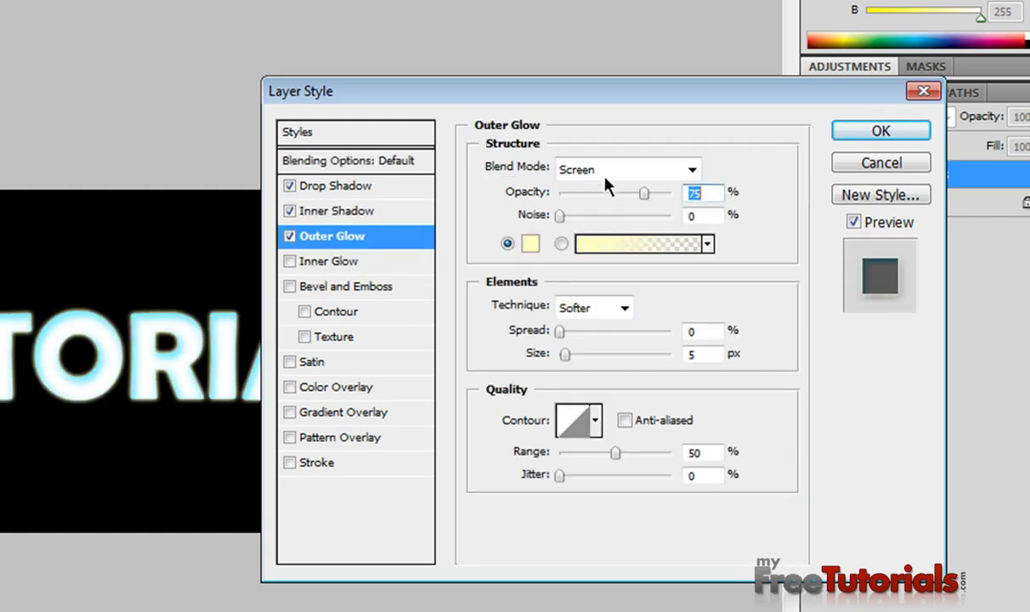
click(604, 169)
click(597, 190)
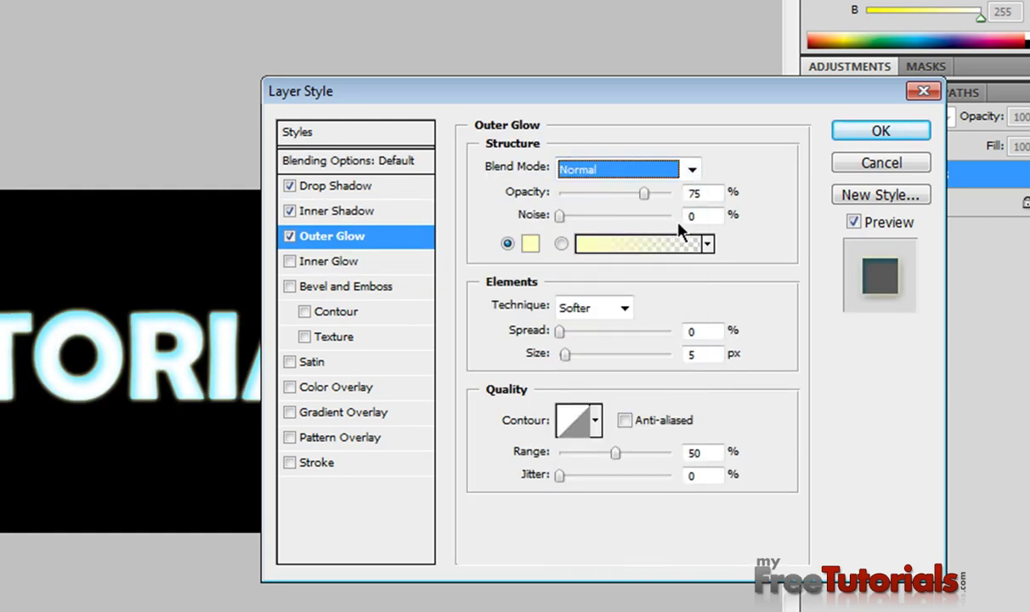
click(698, 194)
text(67)
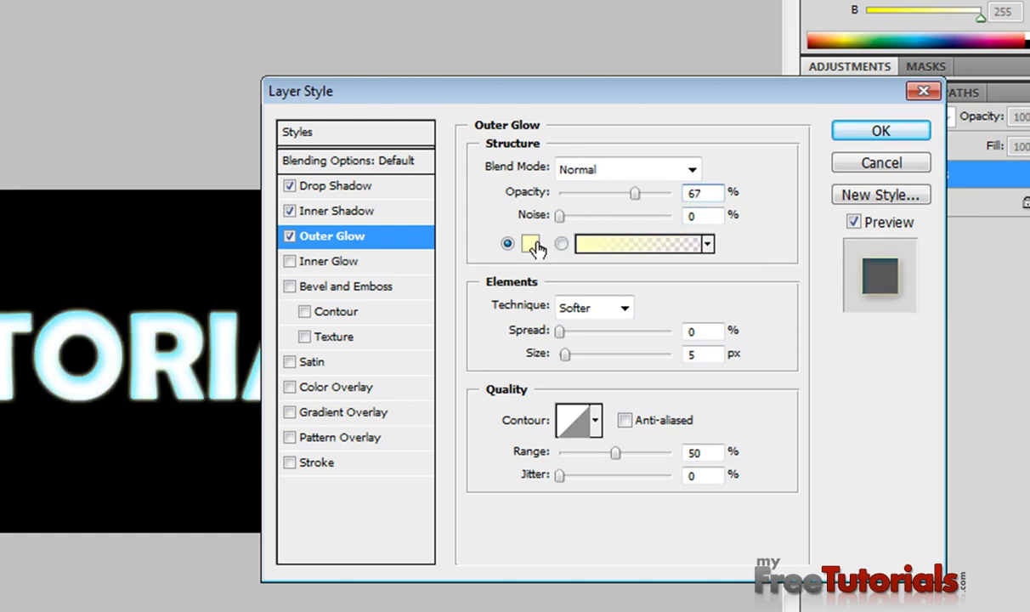
click(534, 246)
drag(478, 308, 165, 71)
click(775, 109)
- Add a Multiply inner glow at 90% in #932b47, then enable Bevel and Emboss
click(327, 263)
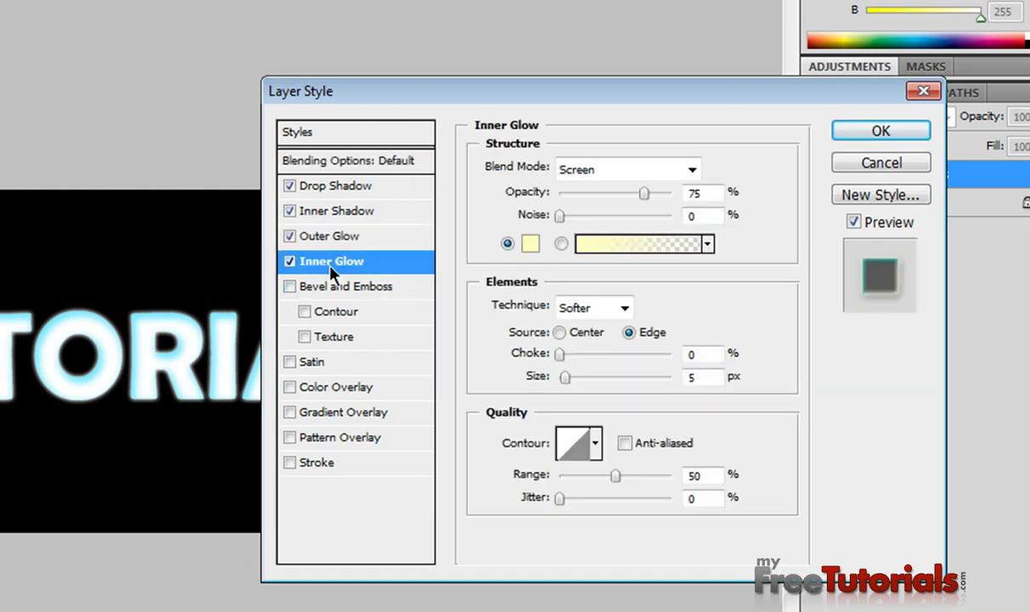
click(609, 169)
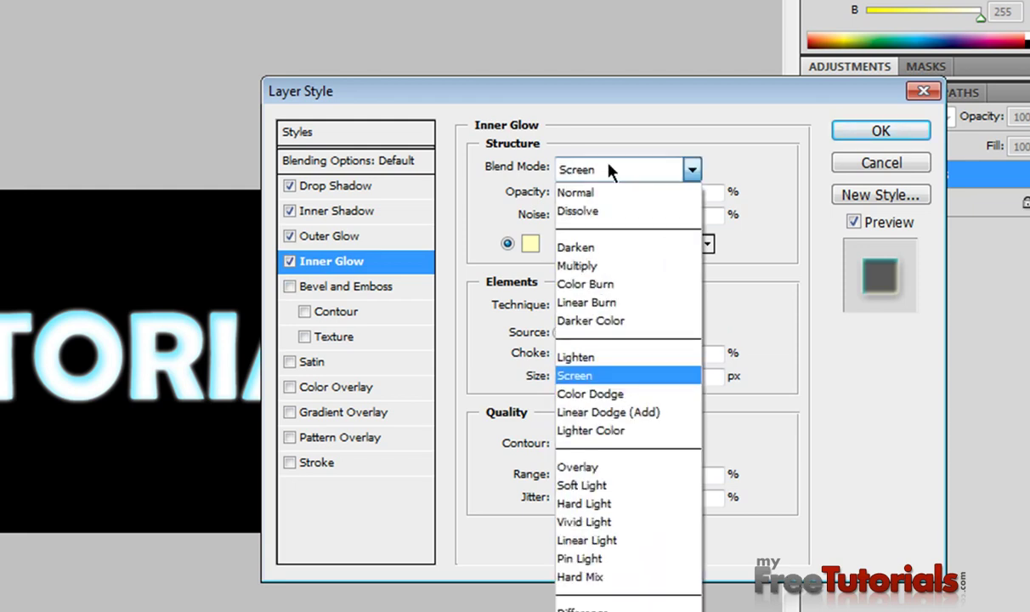
click(613, 268)
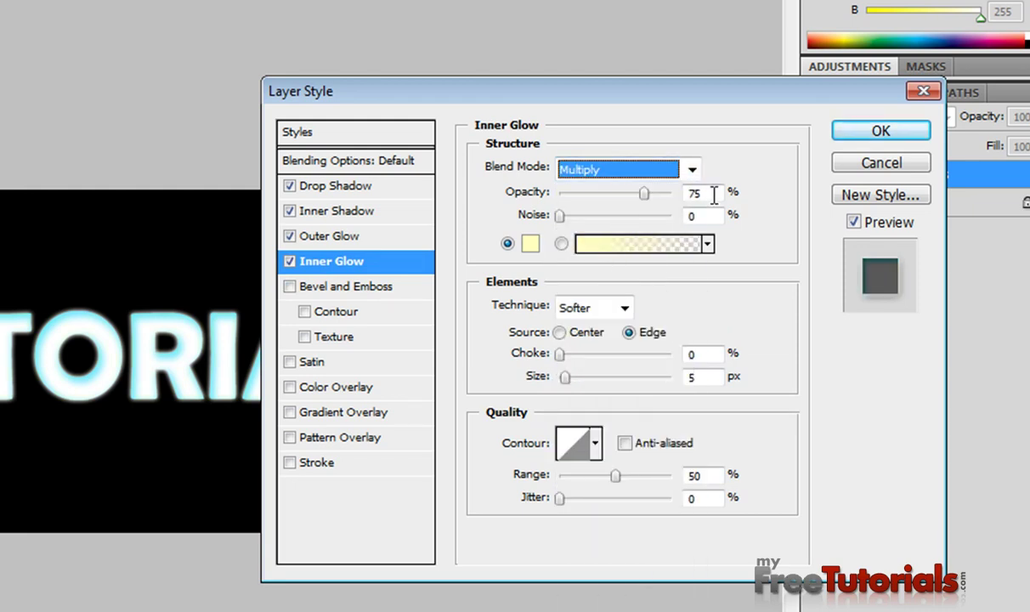
key(Tab)
text(90)
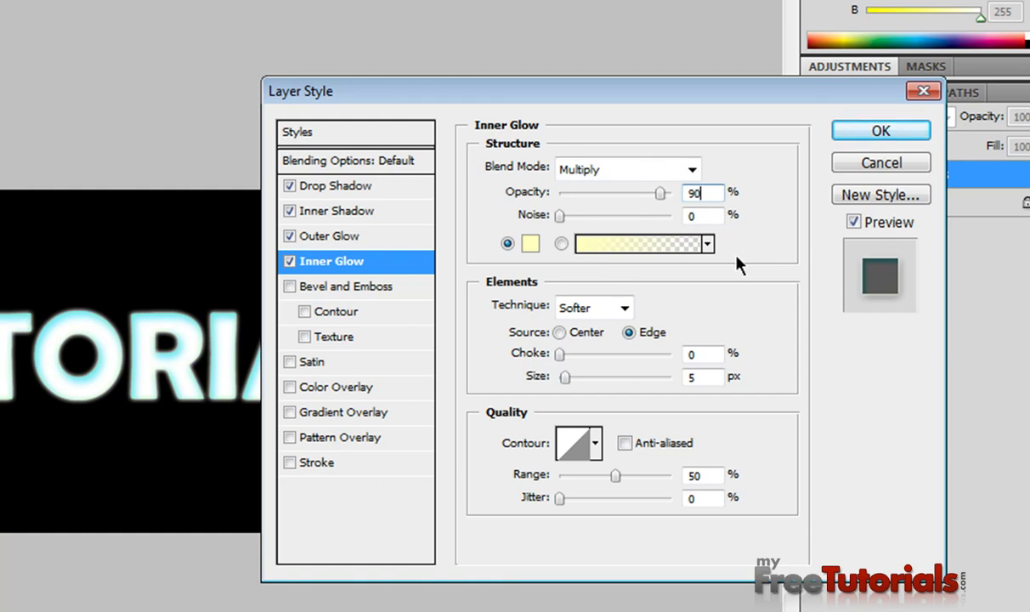
click(530, 245)
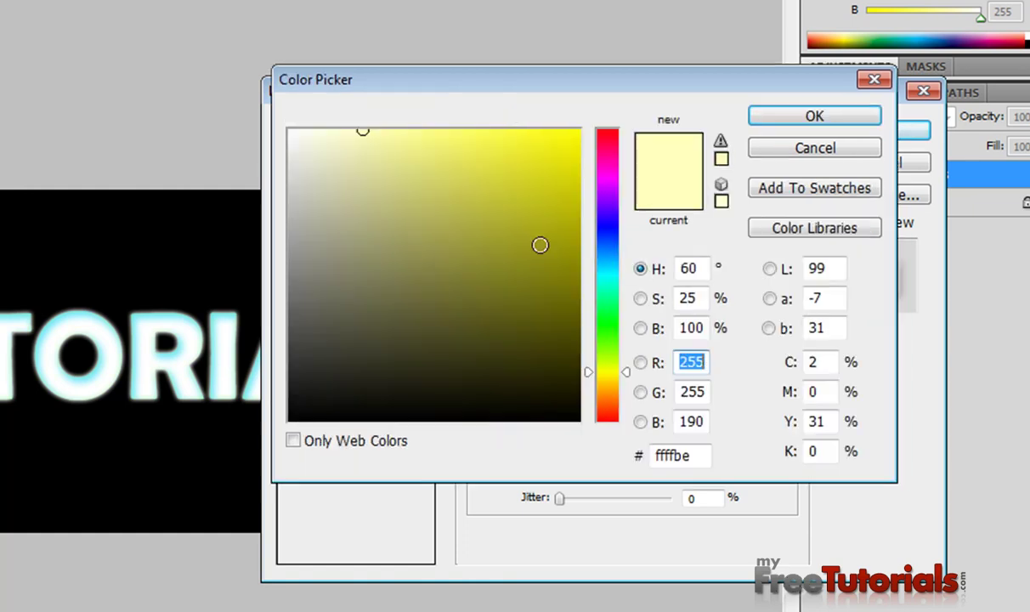
double_click(699, 456)
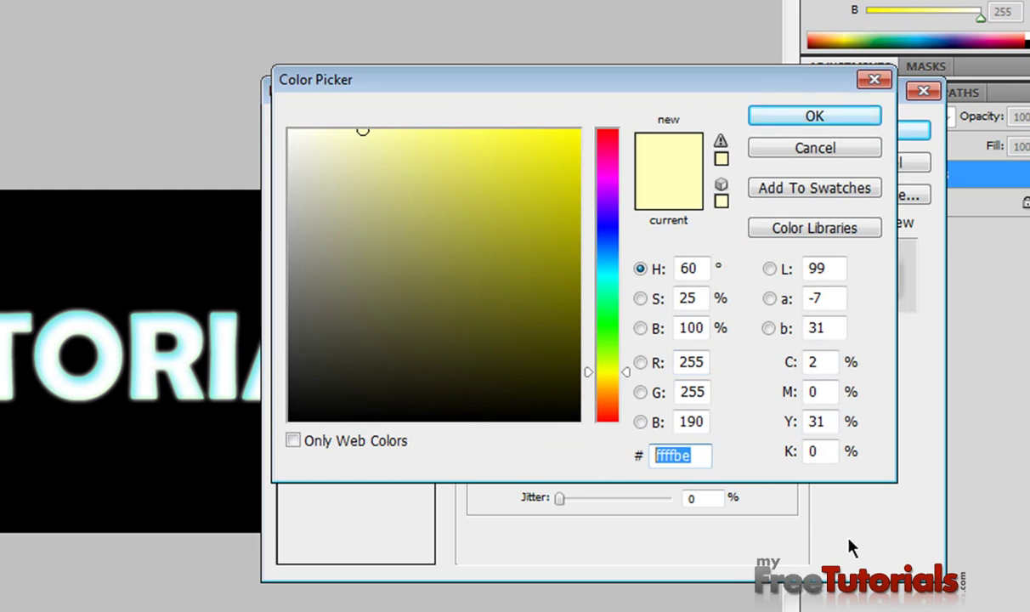
text(9)
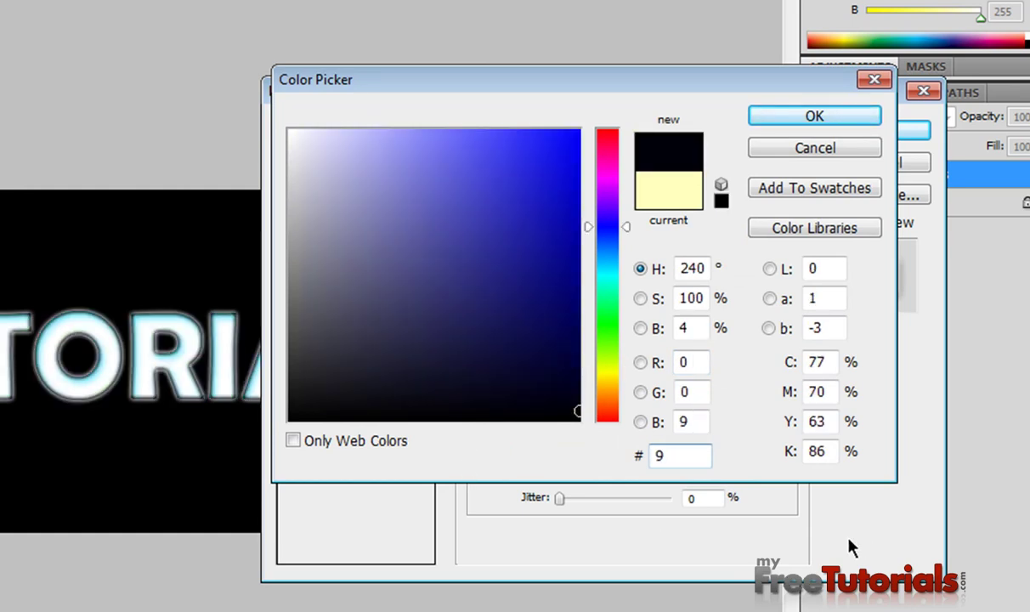
text(32b)
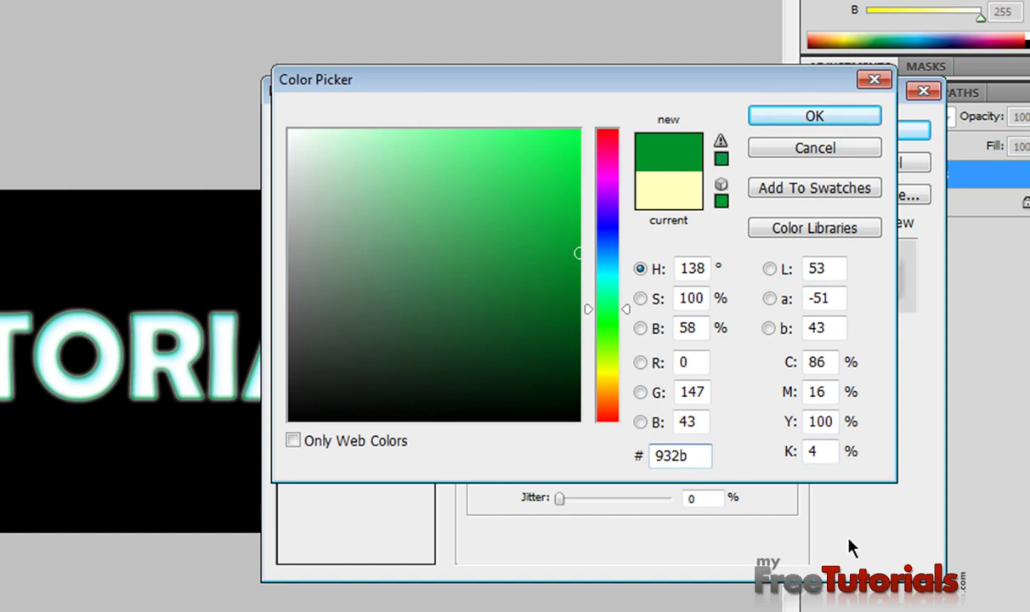
text(47)
key(Return)
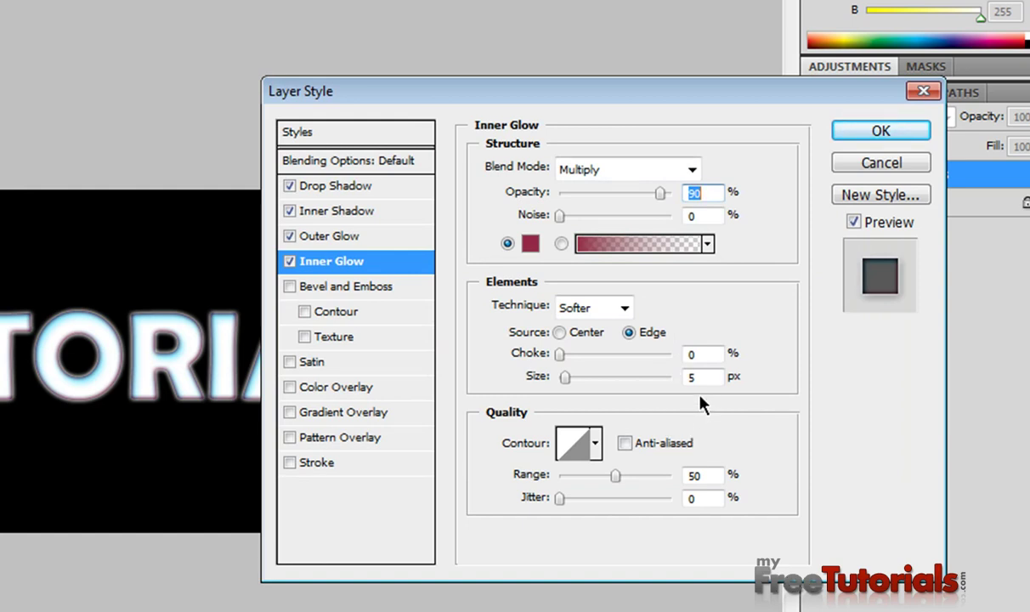
click(718, 377)
click(303, 286)
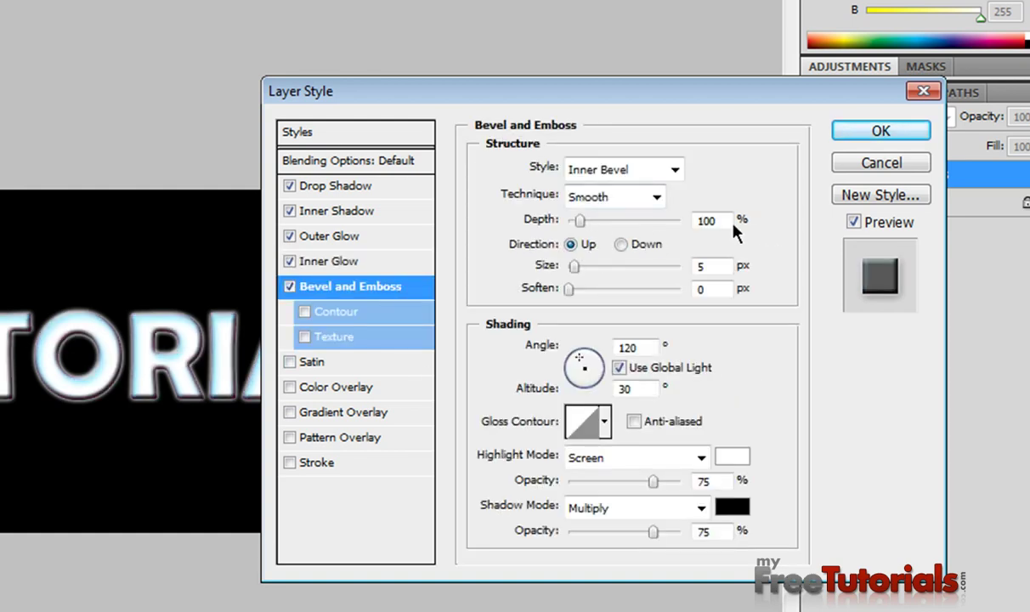
- Set the bevel size to 17, soften to 2, and altitude 70 without global light
click(716, 269)
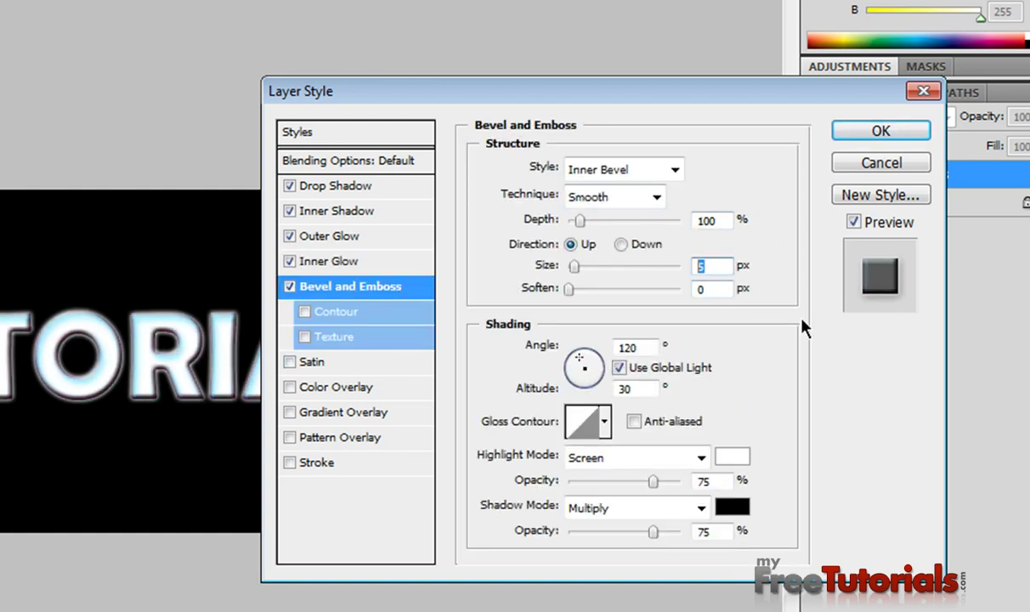
text(17)
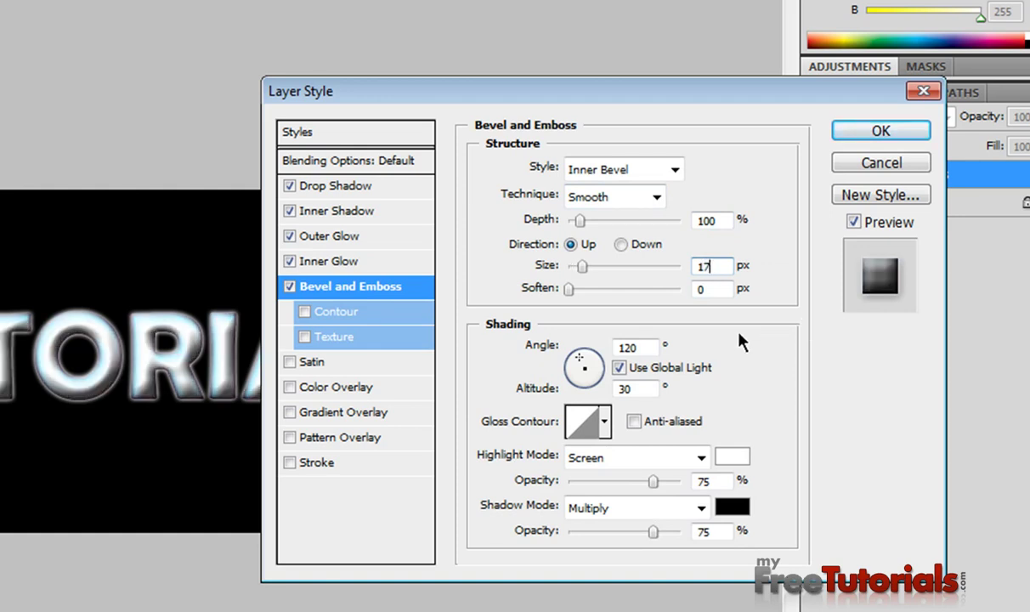
click(723, 290)
text(2)
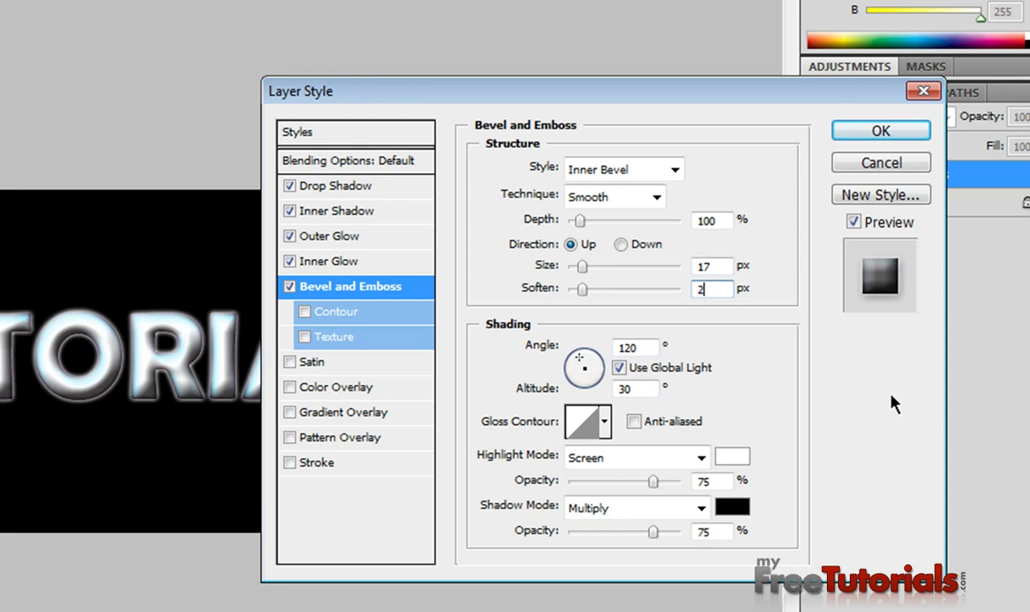
click(619, 368)
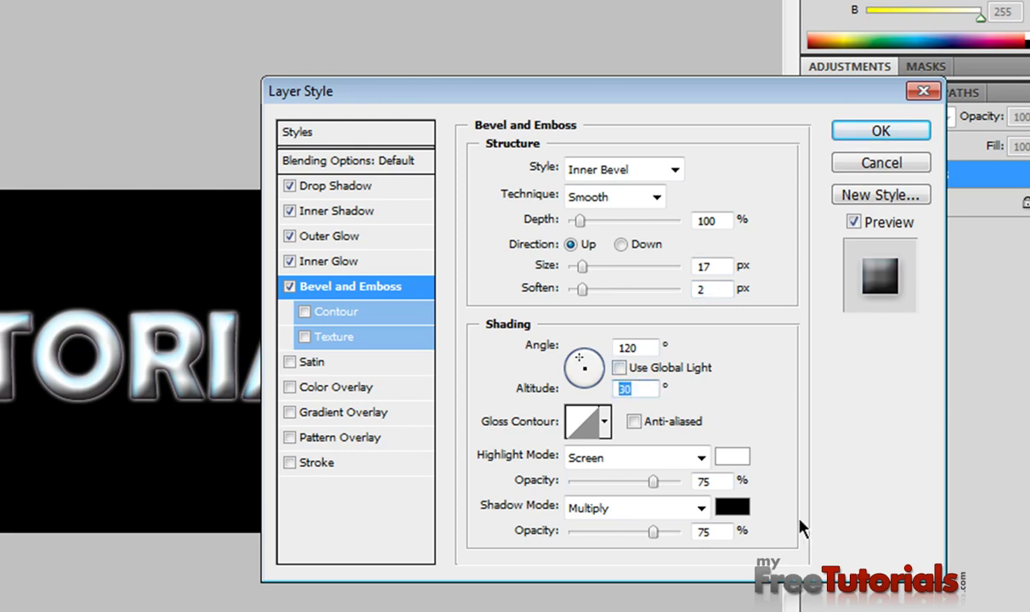
text(70)
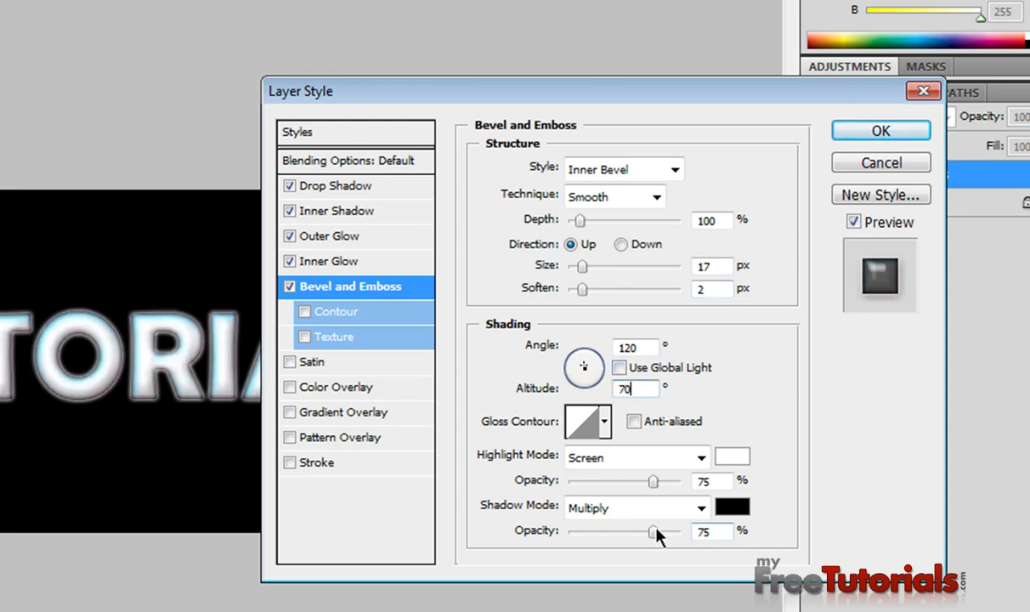
- Reshape the gloss contour into a steep custom curve in the Contour Editor
click(605, 420)
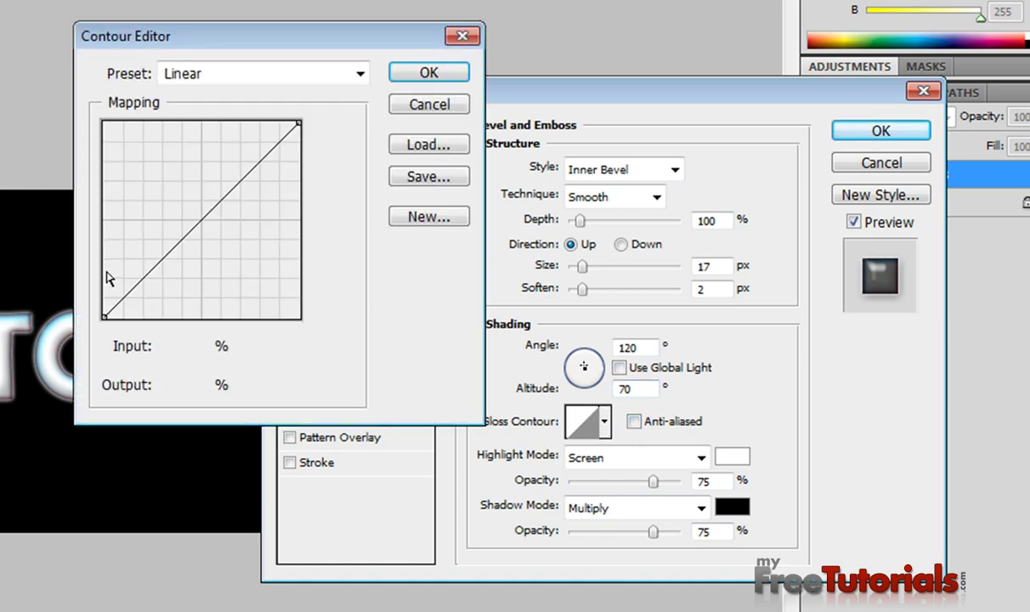
drag(105, 316, 214, 317)
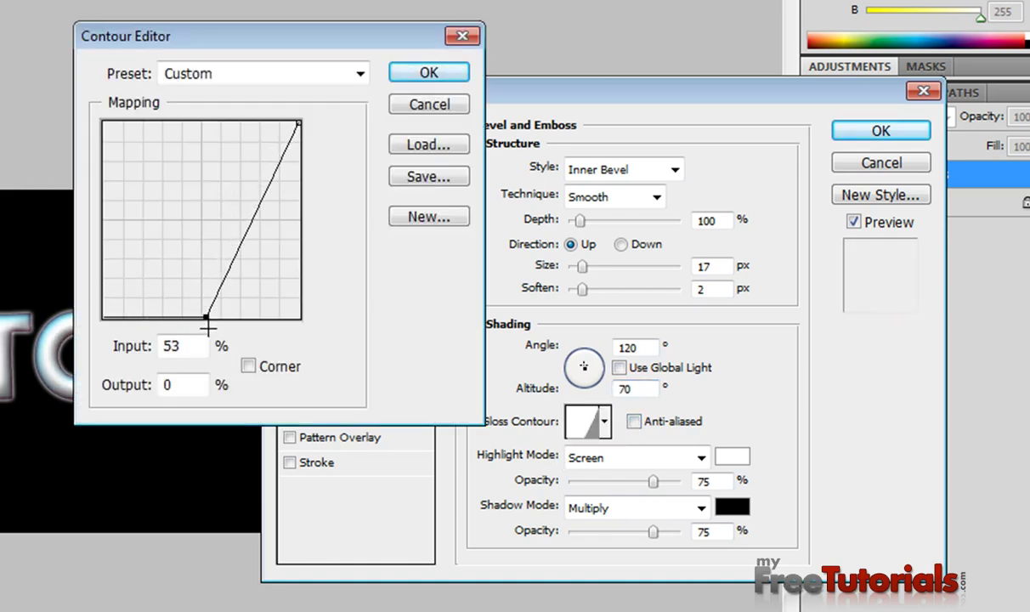
drag(264, 176, 264, 163)
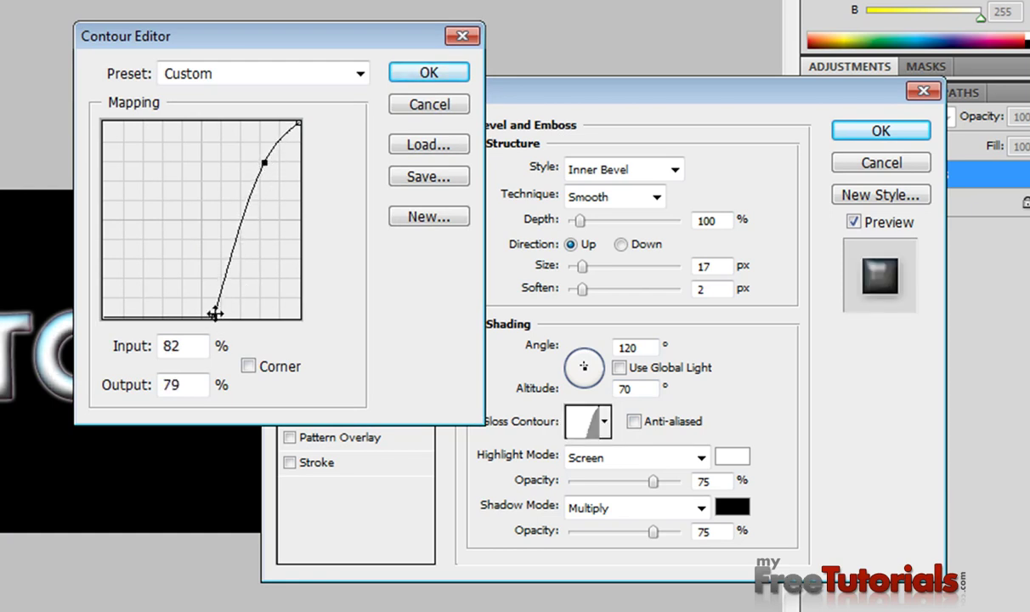
drag(213, 316, 231, 315)
drag(265, 162, 271, 167)
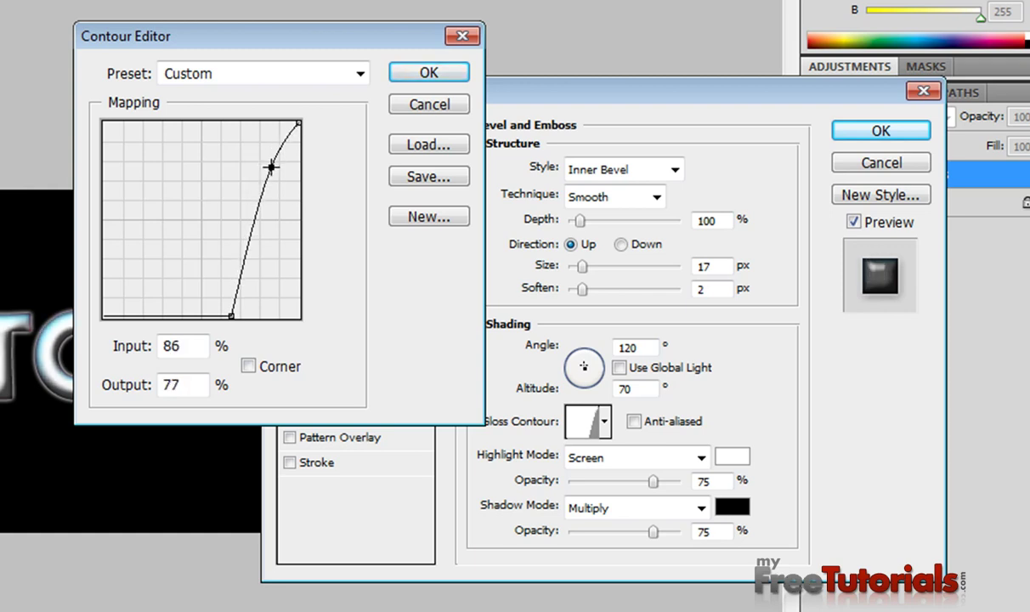
drag(232, 316, 238, 316)
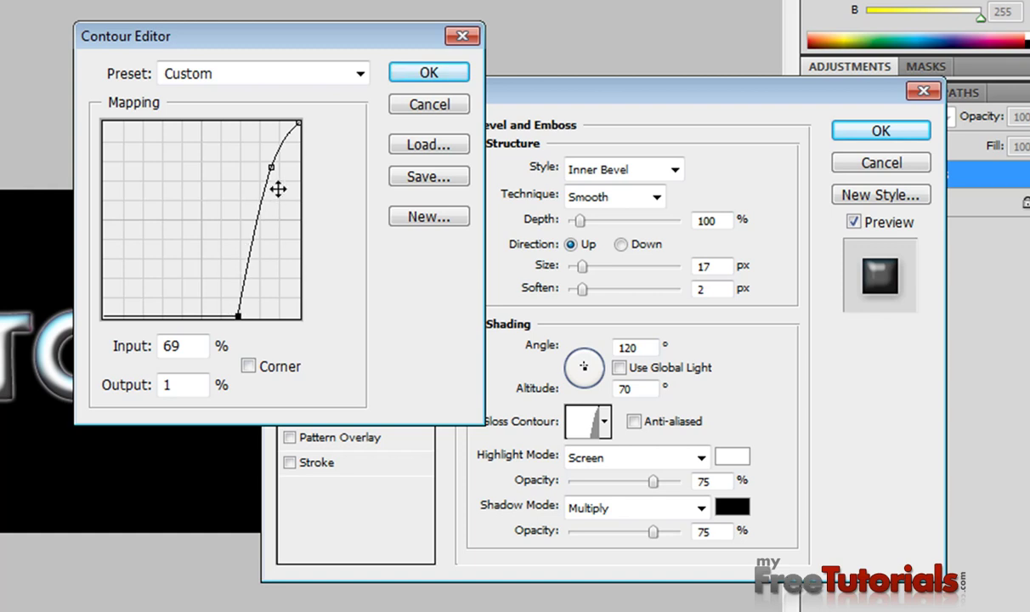
click(442, 75)
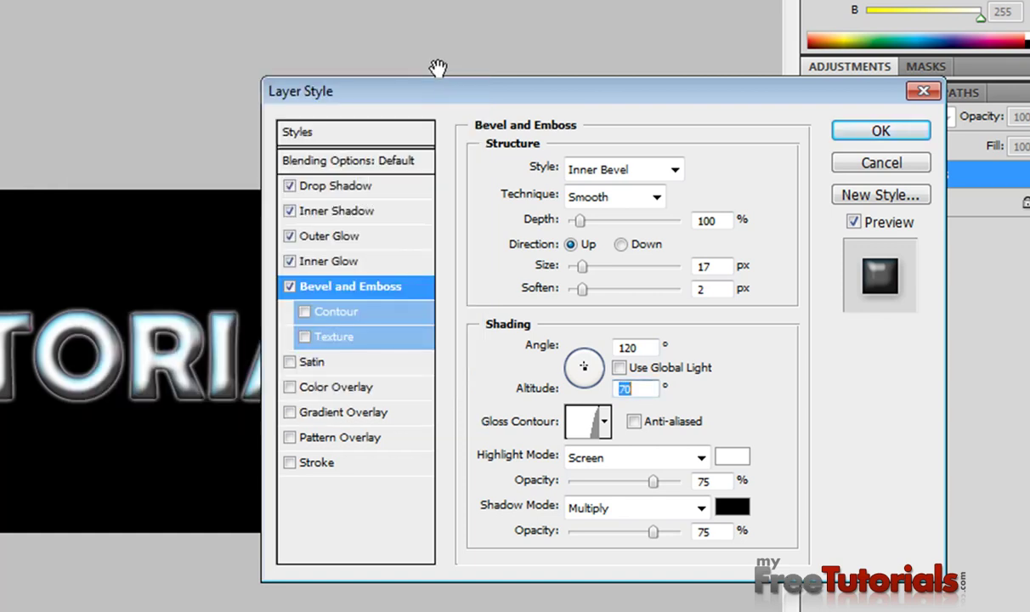
- Anti-alias the gloss contour and set the highlight to blue #0681c7 at 100% opacity
click(633, 422)
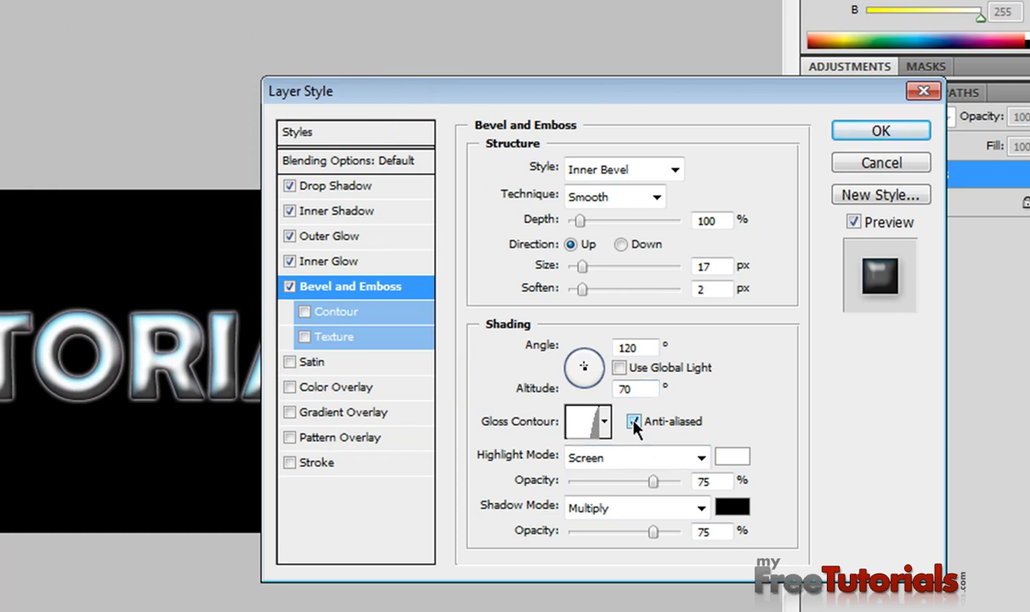
click(734, 459)
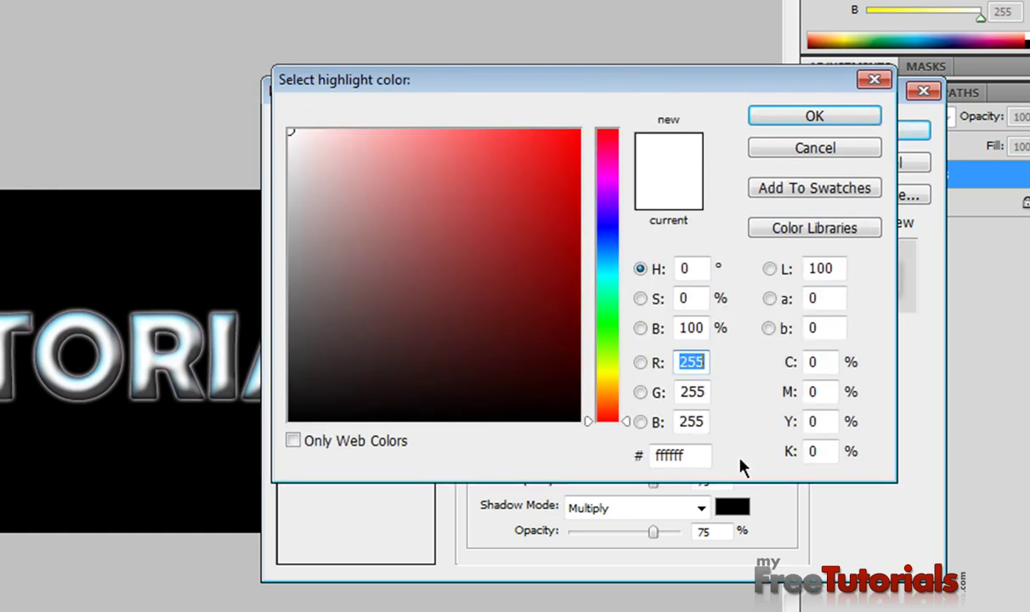
click(684, 454)
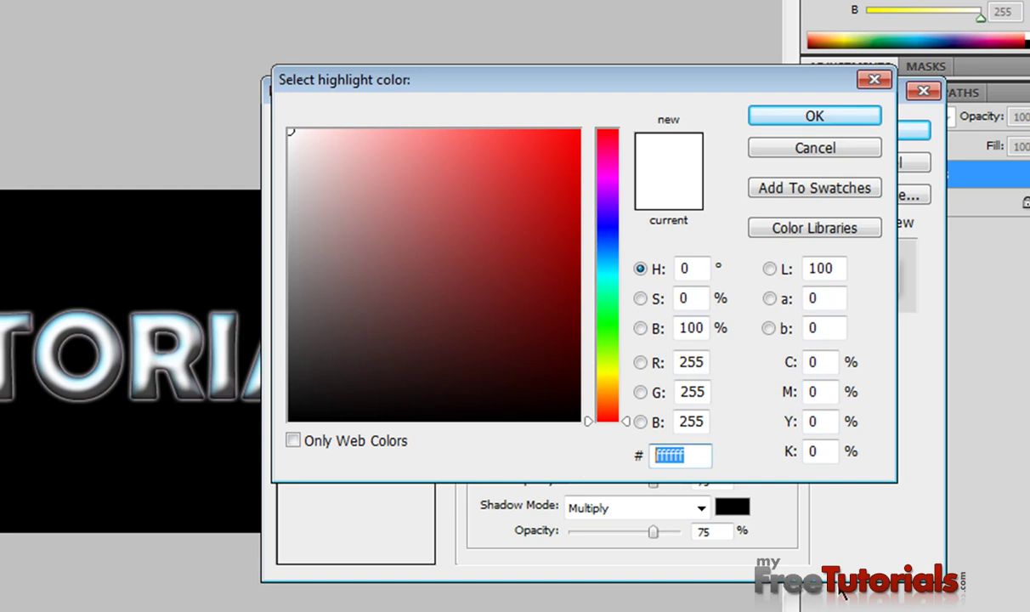
text(06)
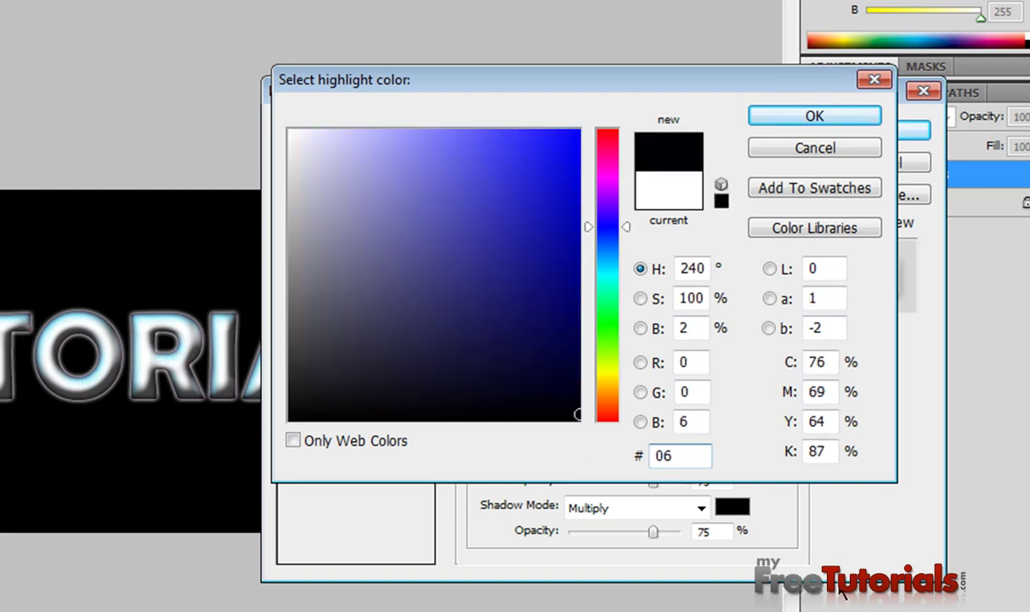
text(8)
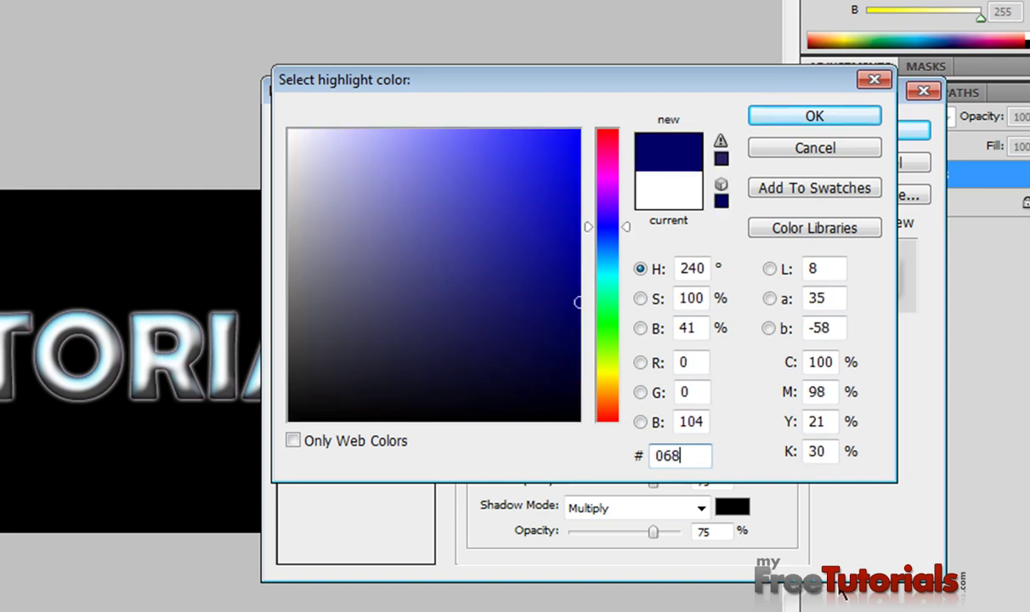
text(1)
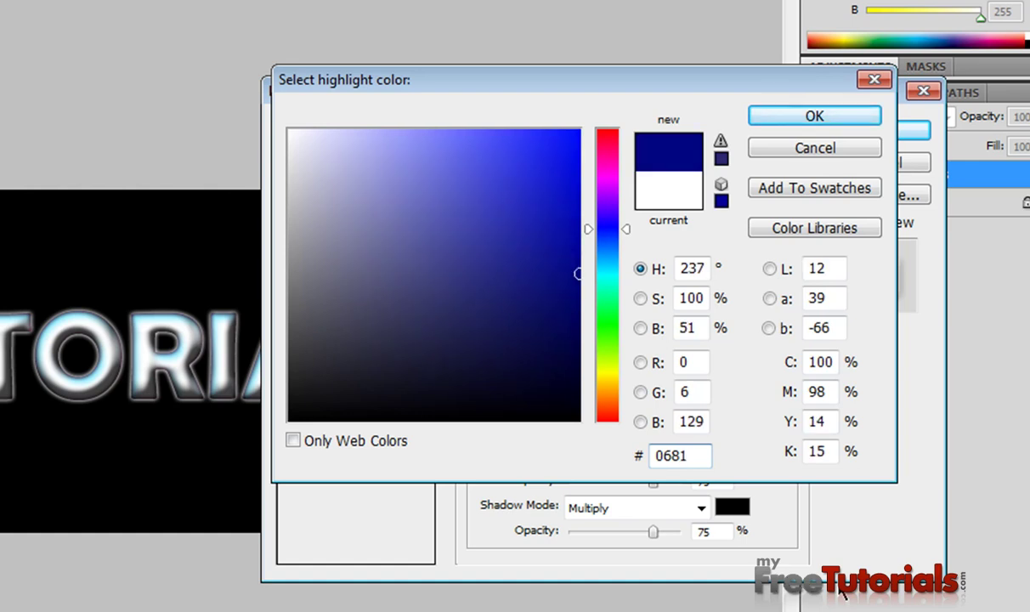
text(c7)
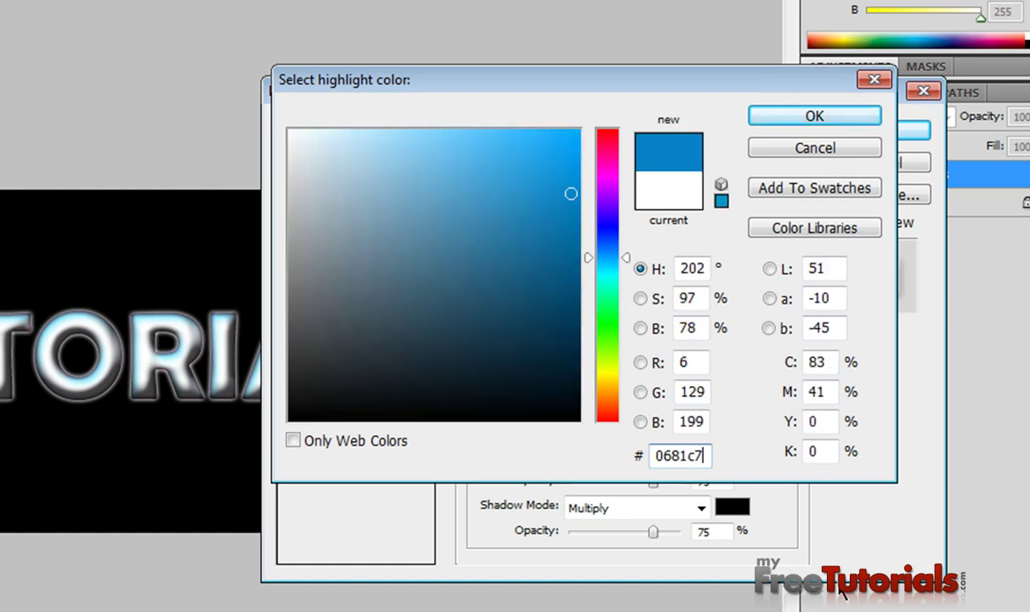
key(Return)
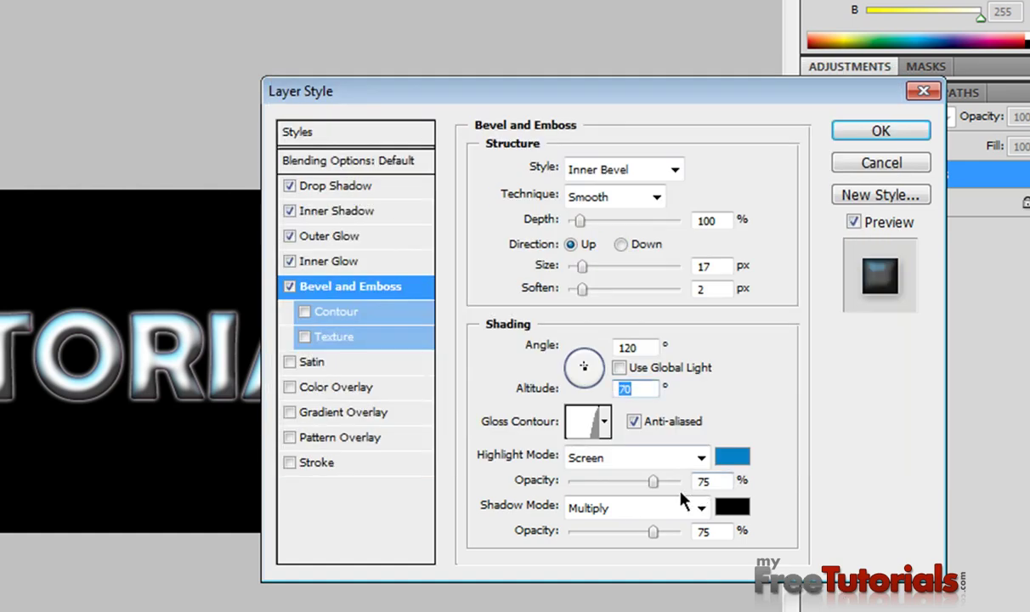
drag(654, 482, 698, 480)
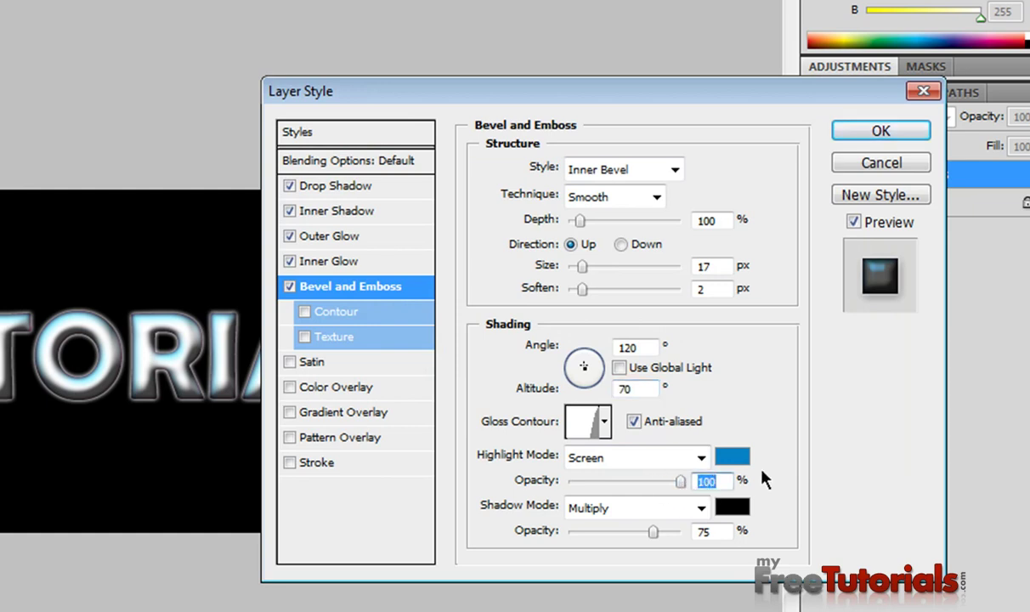
- Set the bevel shadow to Color Burn, colour #11350f, at 29% opacity
click(700, 508)
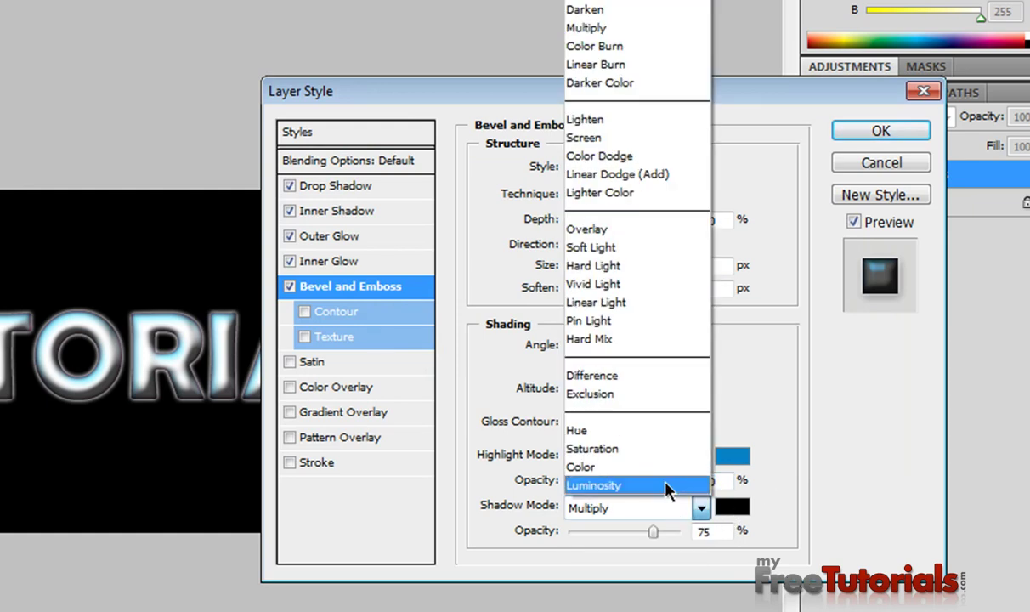
click(594, 46)
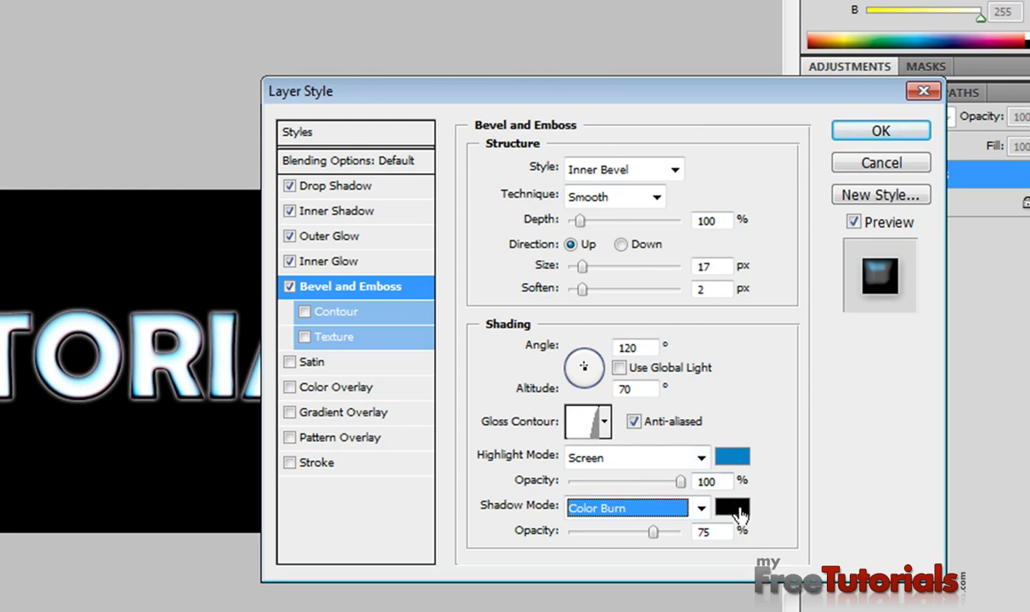
click(738, 510)
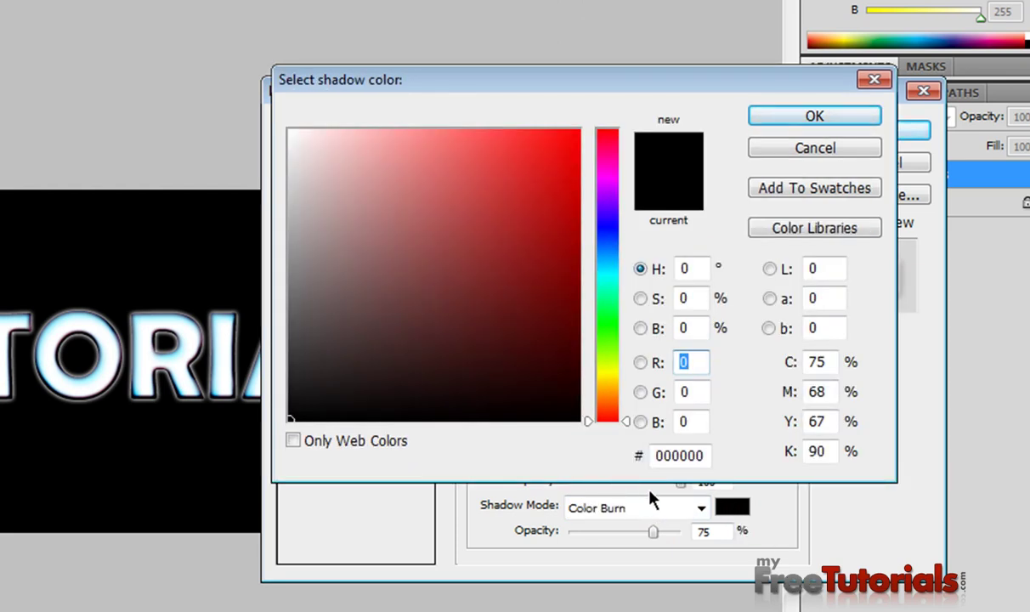
double_click(701, 457)
text(11)
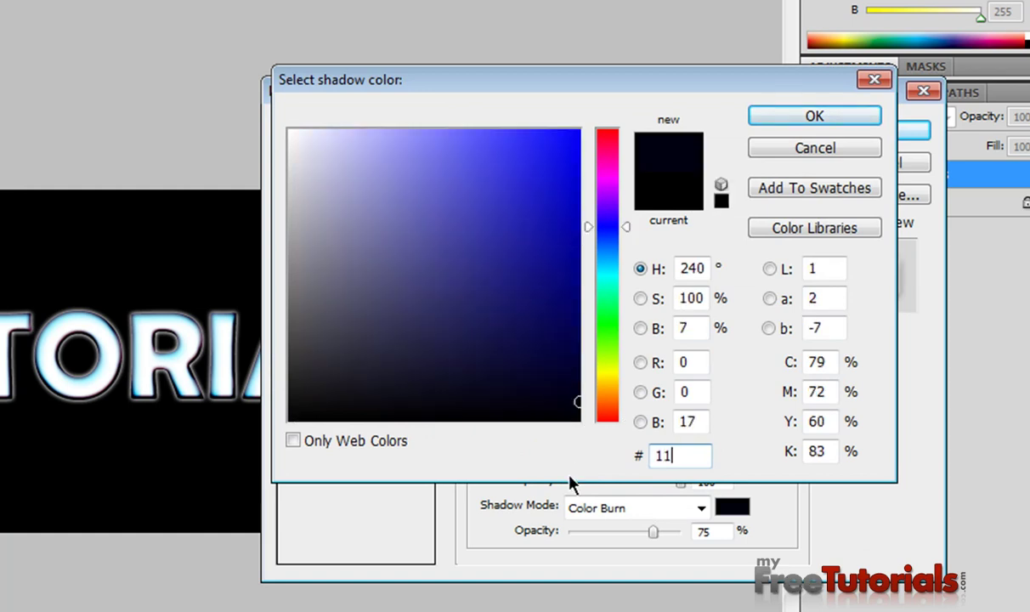
text(350f)
key(Return)
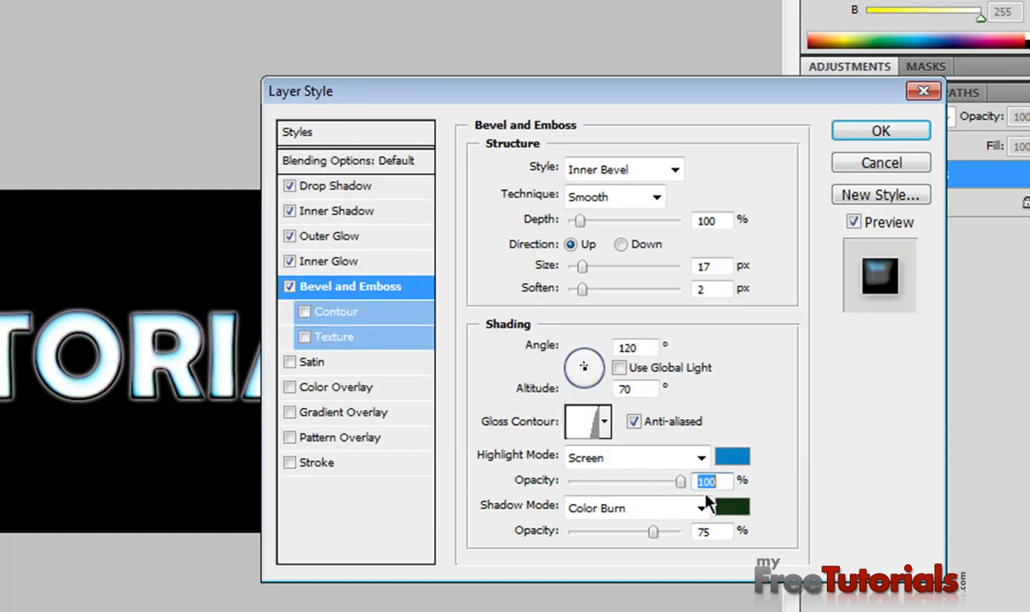
double_click(717, 531)
text(29)
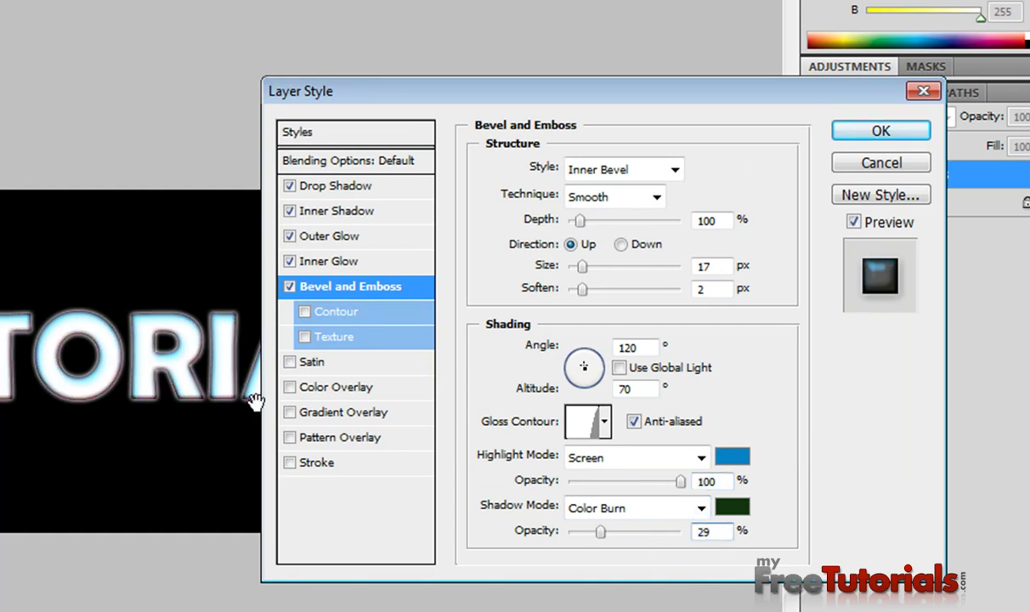
- Enable the bevel Contour with 88% range and shape its curve into an S
click(340, 311)
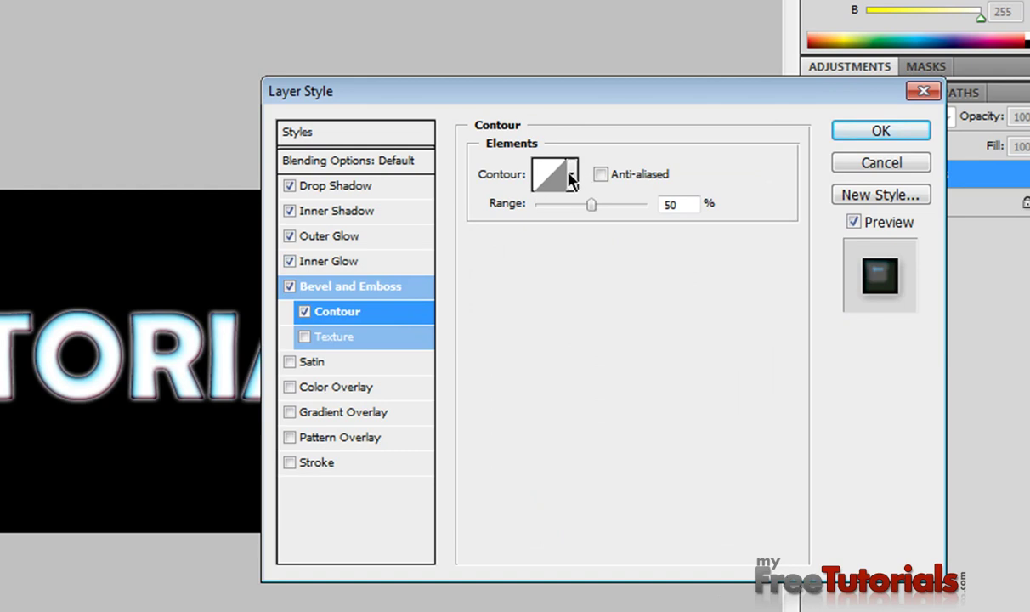
double_click(673, 204)
text(88)
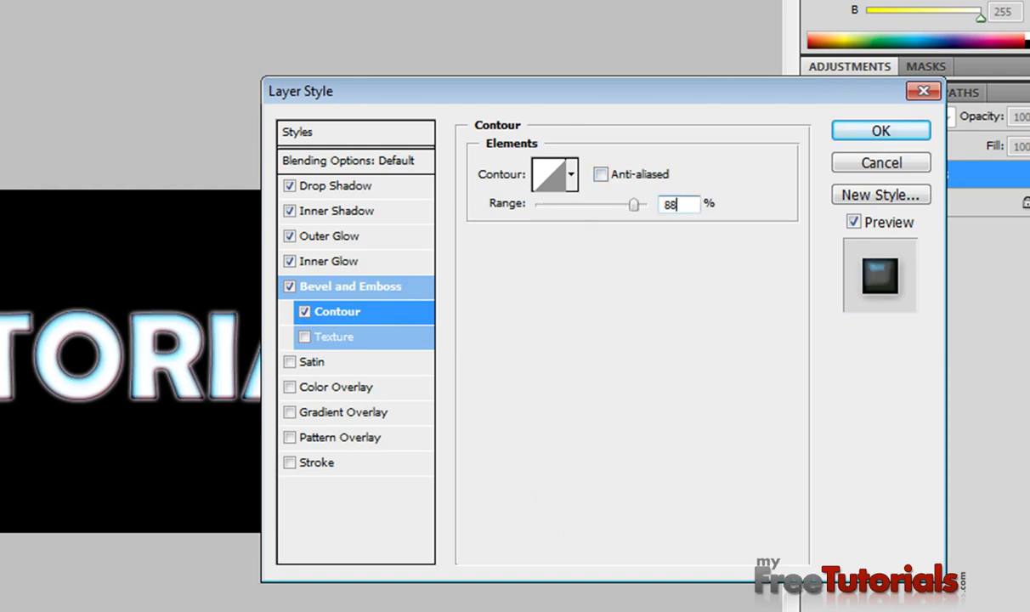
click(550, 178)
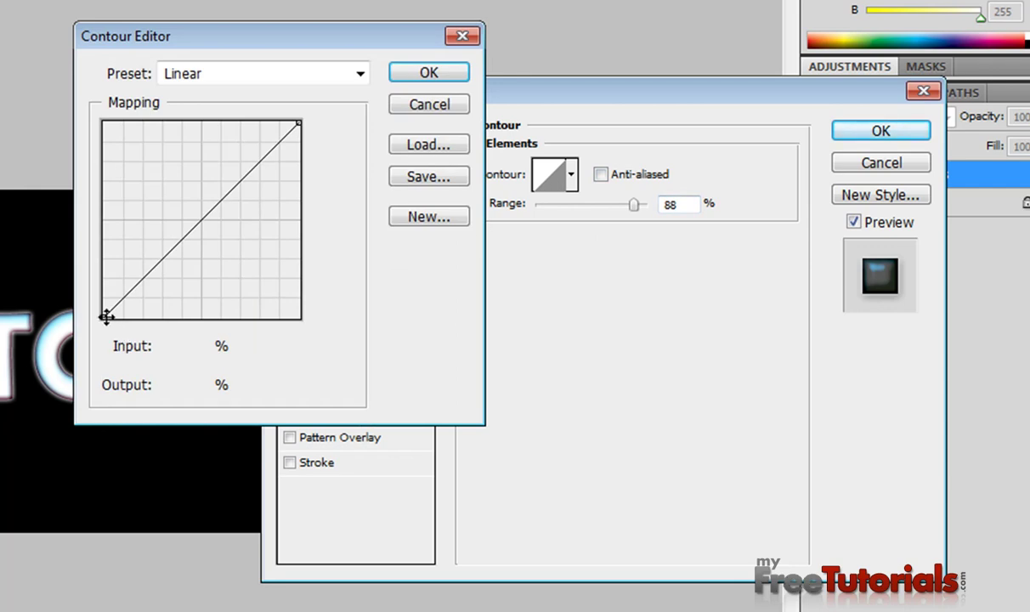
drag(103, 316, 151, 316)
mouse_move(204, 248)
mouse_down()
mouse_move(203, 179)
mouse_move(195, 207)
mouse_move(204, 190)
mouse_up()
drag(161, 292, 168, 292)
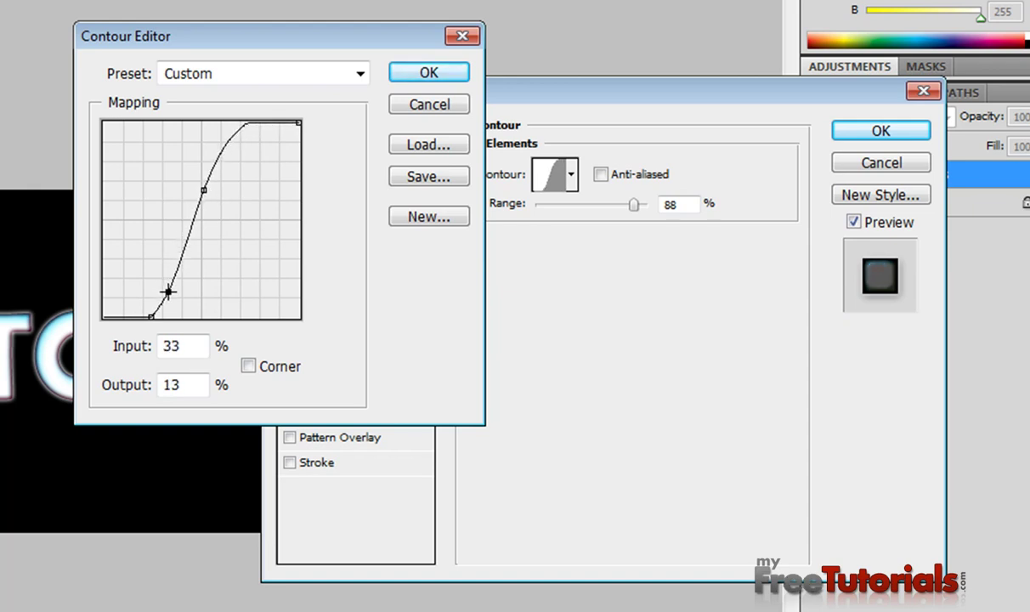
drag(204, 191, 210, 199)
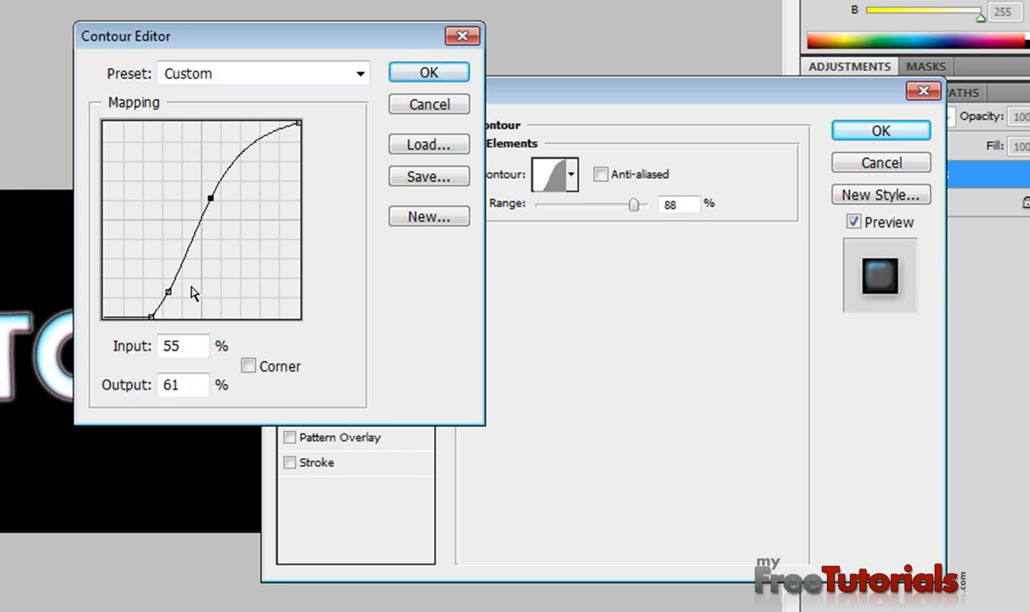
click(424, 75)
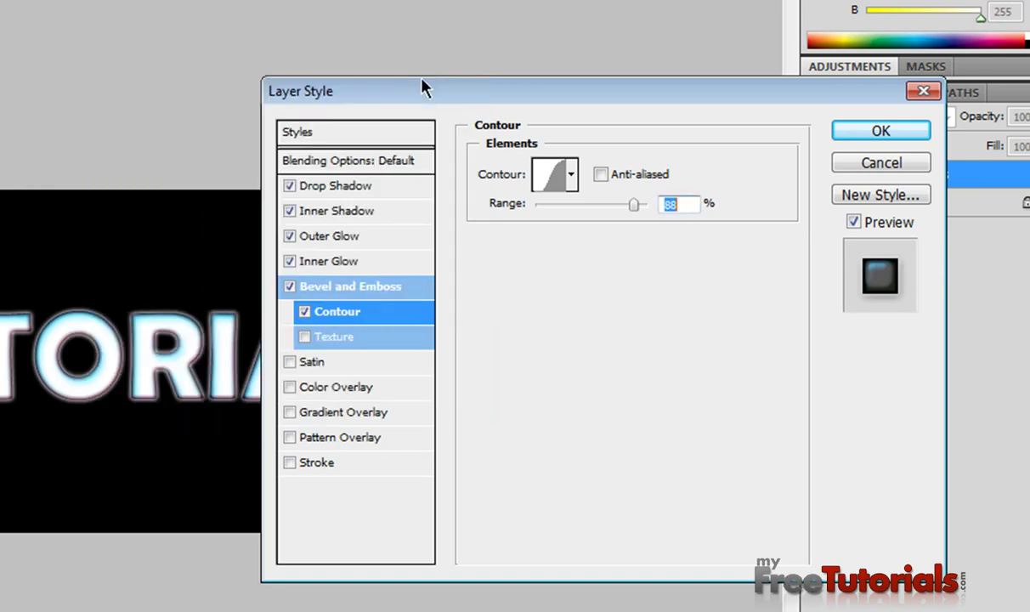
- Add an Overlay satin in light blue #10a6e3 at 73% opacity
click(309, 363)
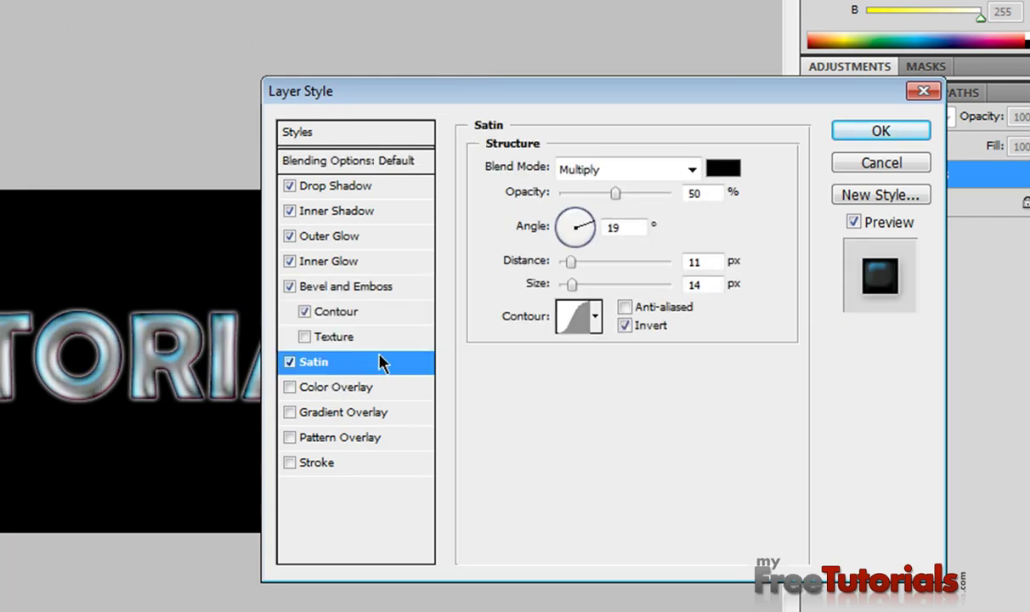
click(615, 169)
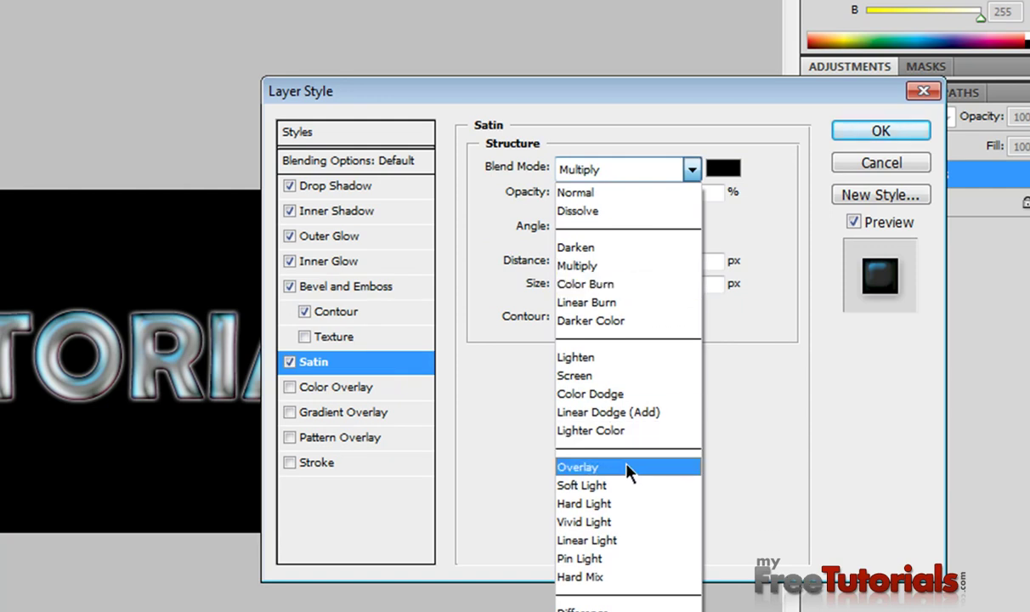
click(622, 466)
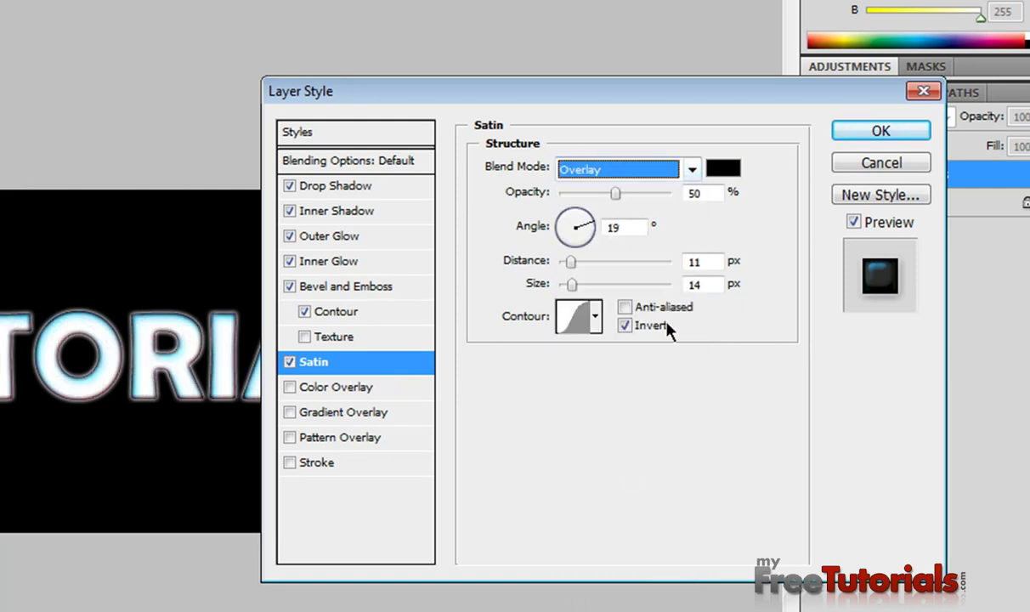
click(722, 170)
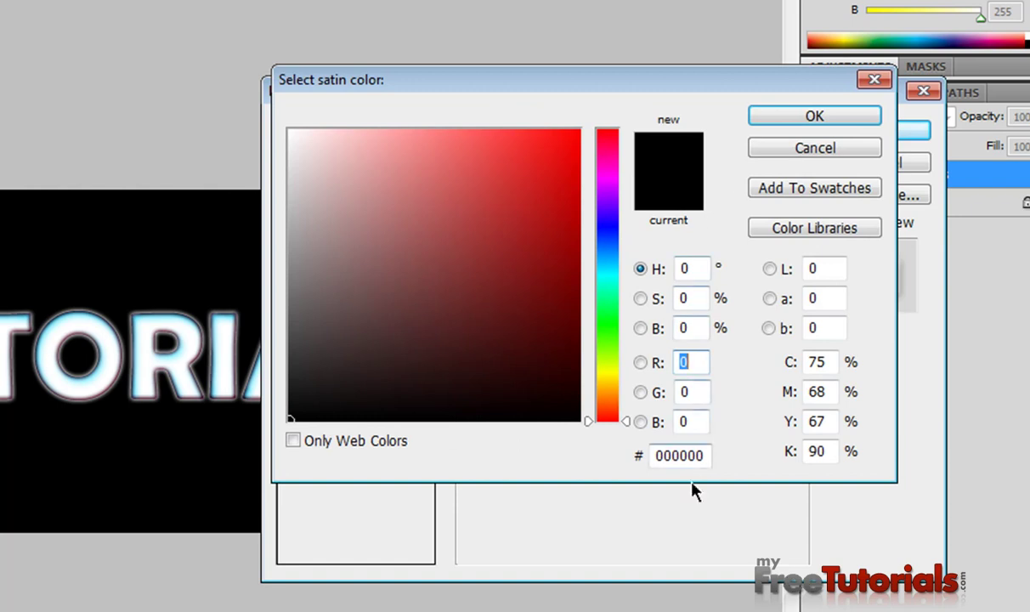
click(705, 456)
text(10a)
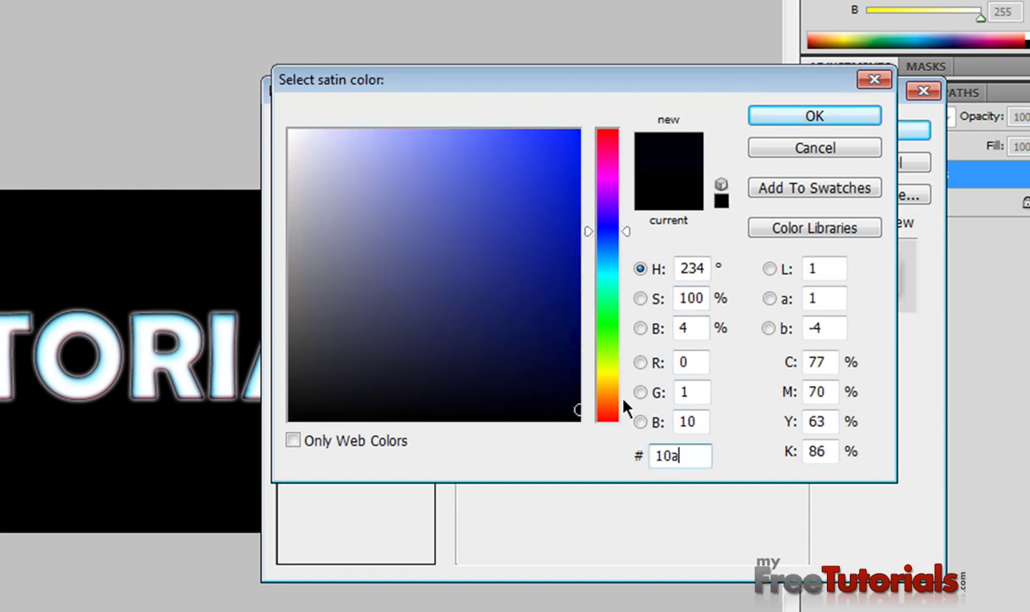
text(6)
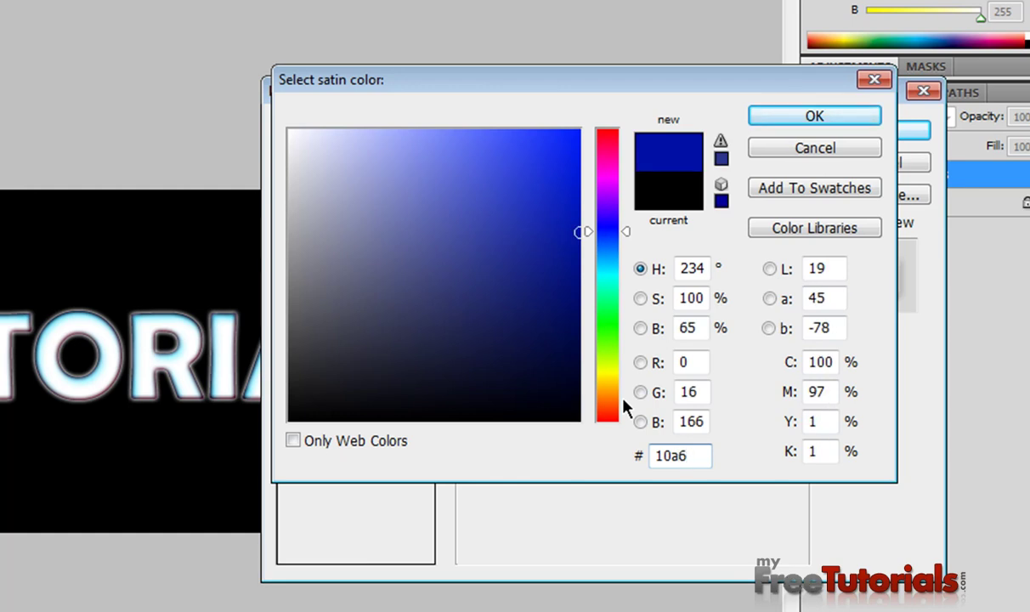
text(e)
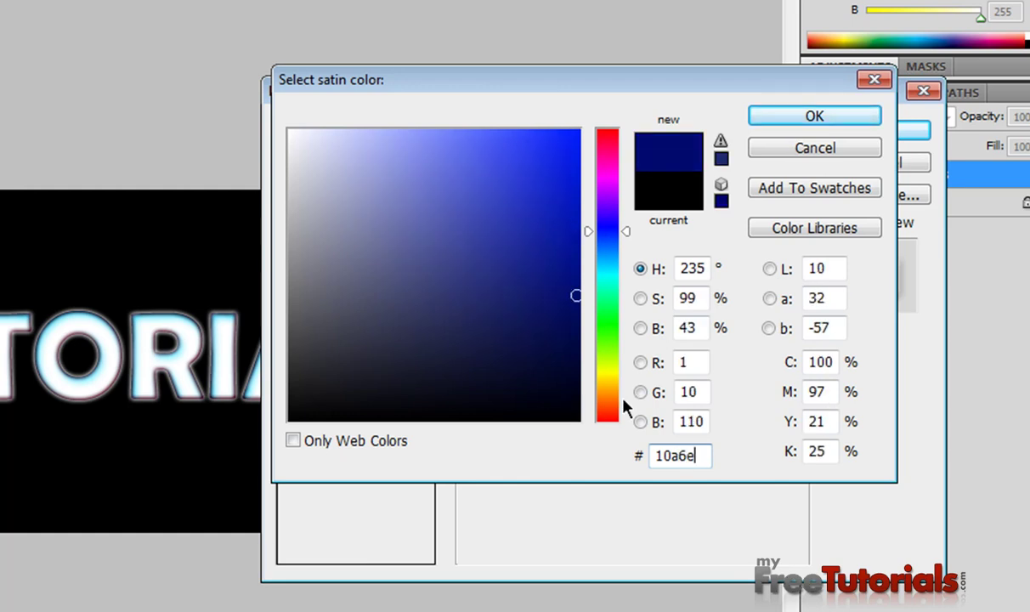
text(3)
key(Return)
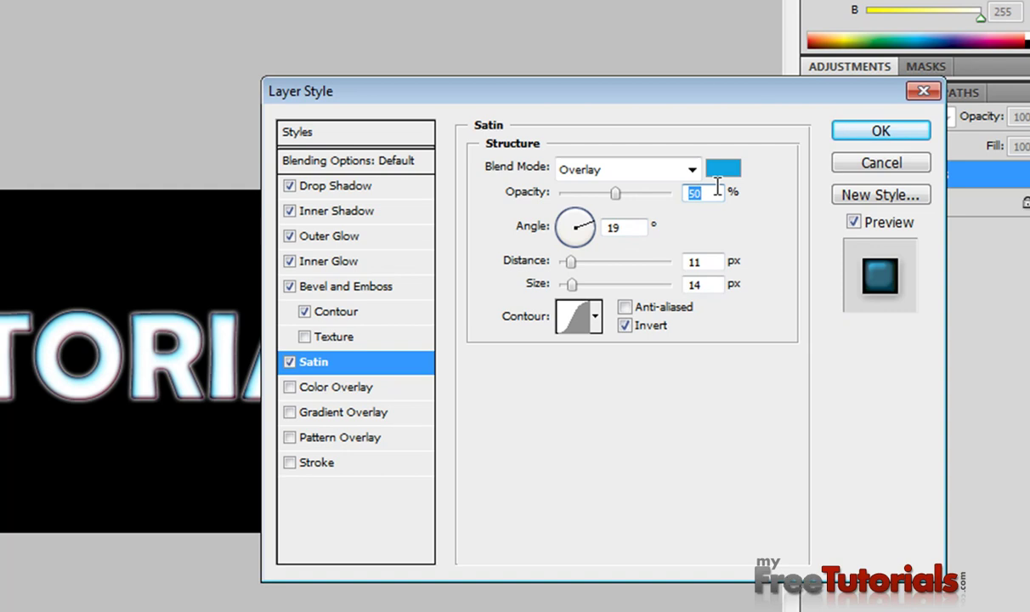
text(73)
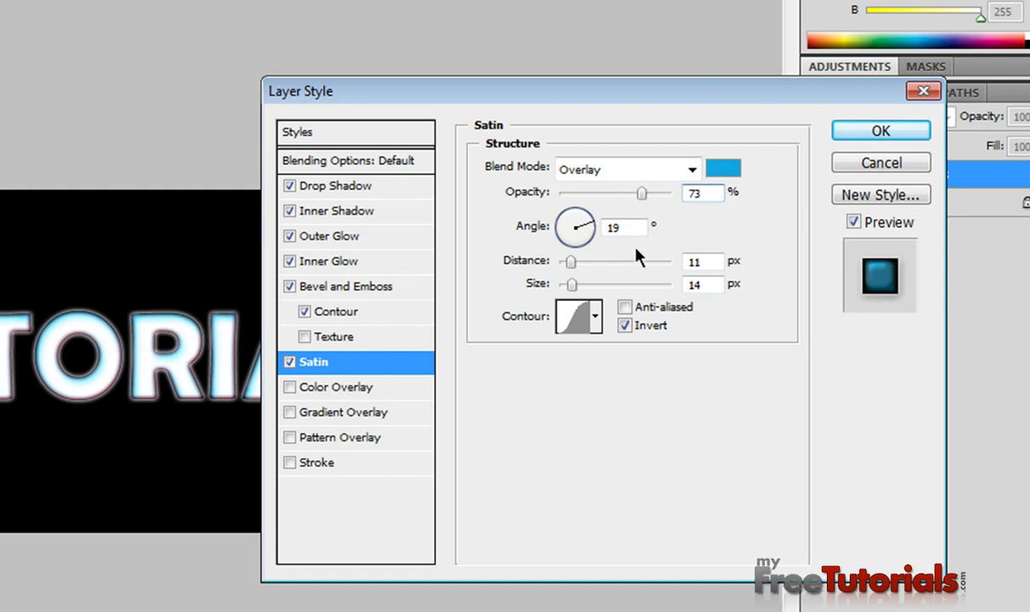
- Set the satin angle to 135, distance to 22 and size to 25
double_click(625, 228)
text(135)
double_click(688, 262)
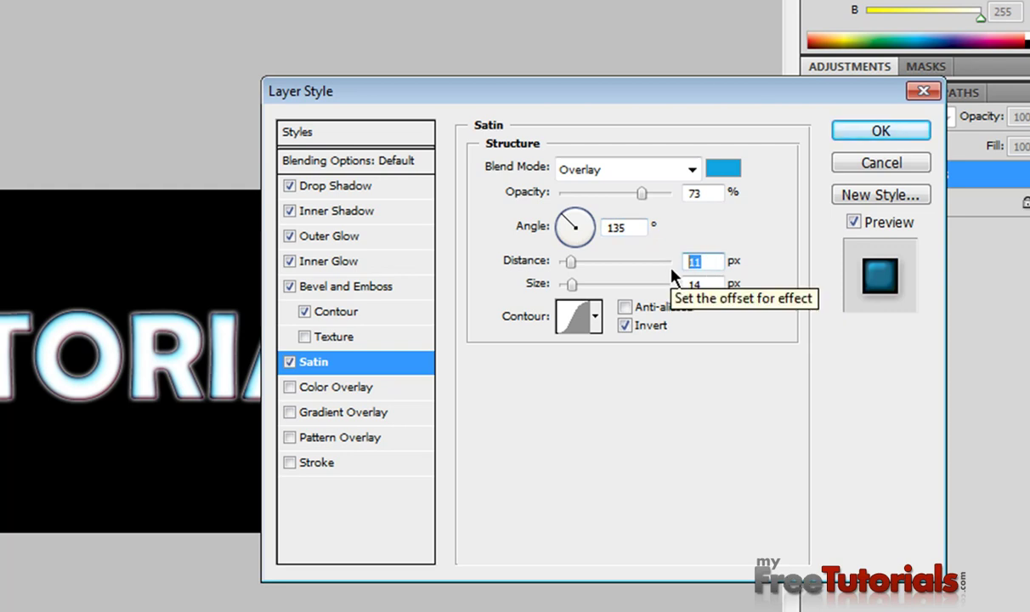
text(22)
double_click(705, 285)
text(25)
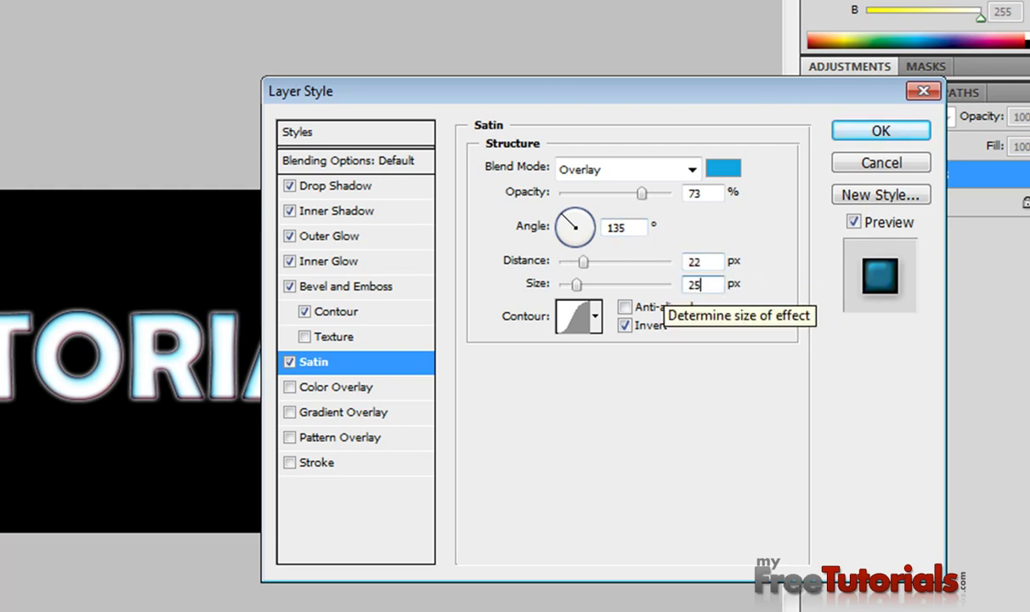
- Give the satin a Half Round contour with anti-aliasing
click(593, 316)
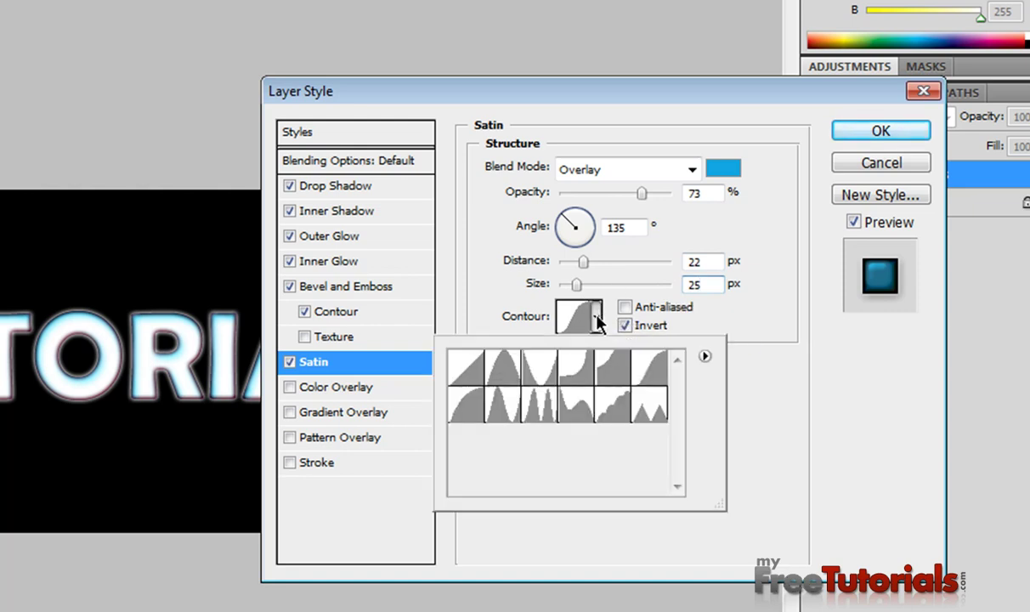
click(580, 317)
click(255, 73)
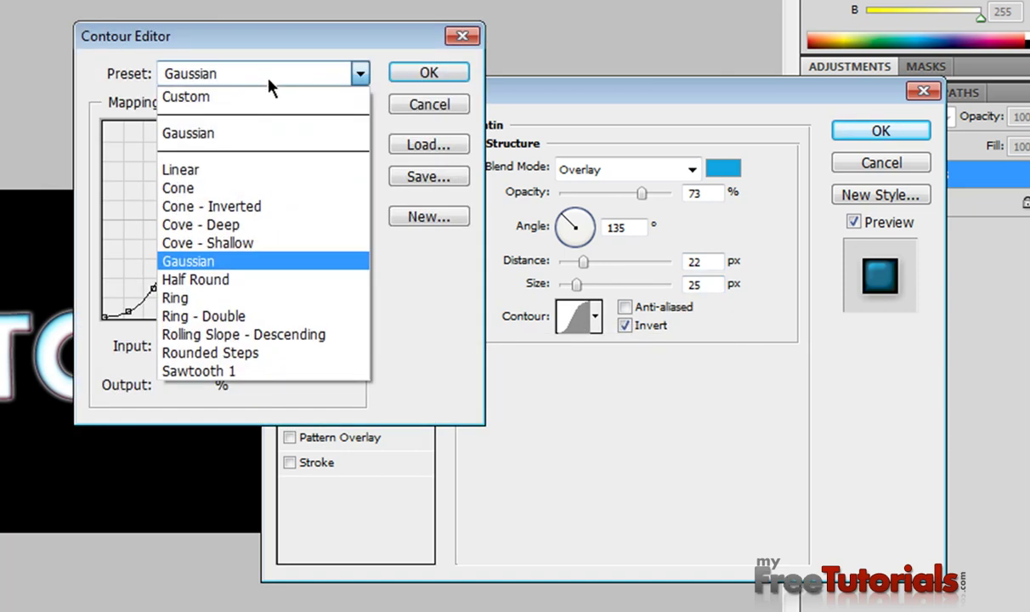
click(222, 279)
click(429, 75)
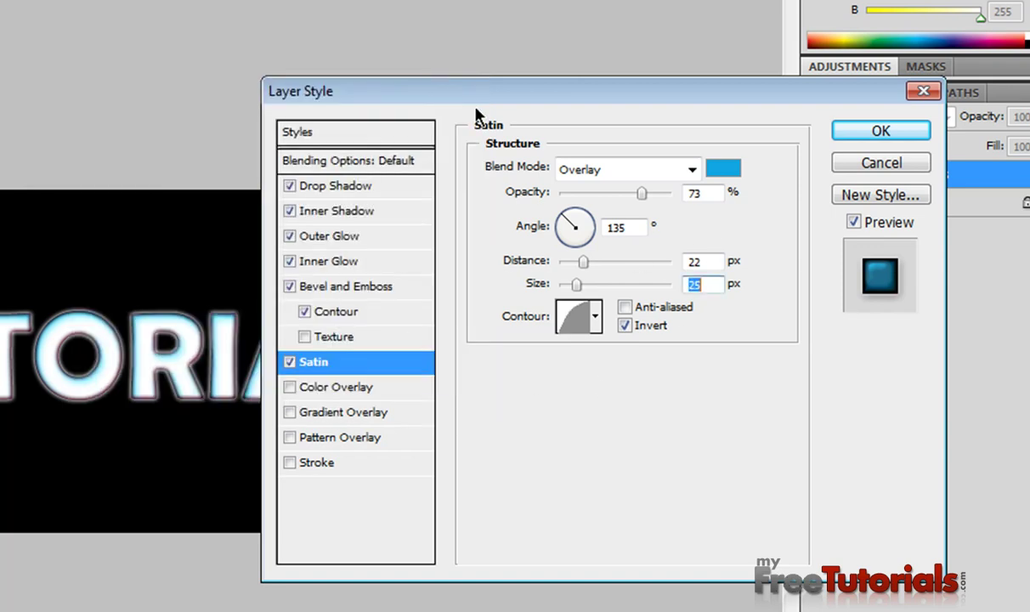
click(624, 307)
- Turn on Color Overlay for TUTORIALS and set its colour to blue 0596c5
click(336, 388)
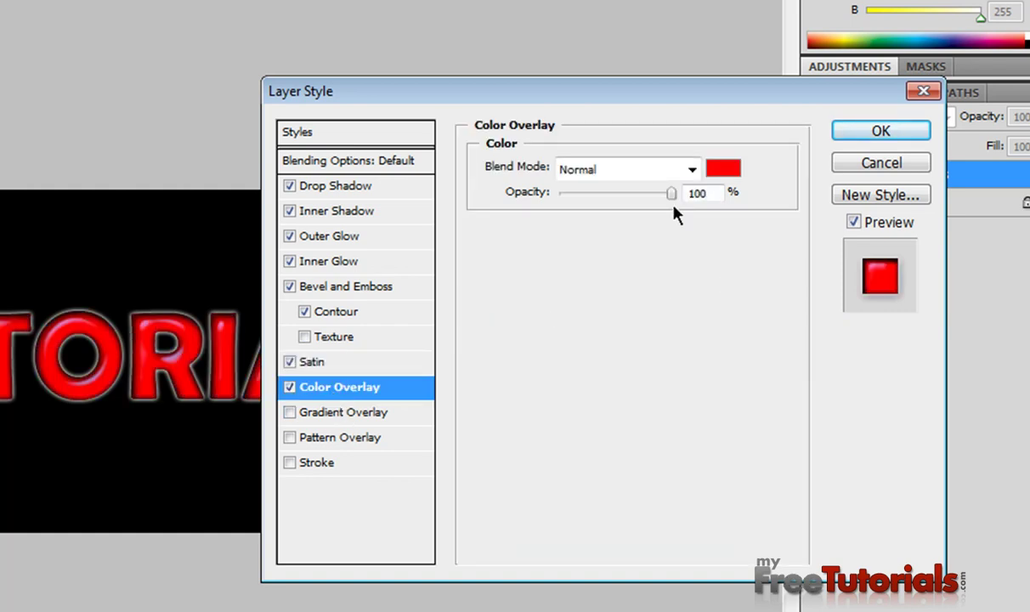
click(718, 168)
click(701, 455)
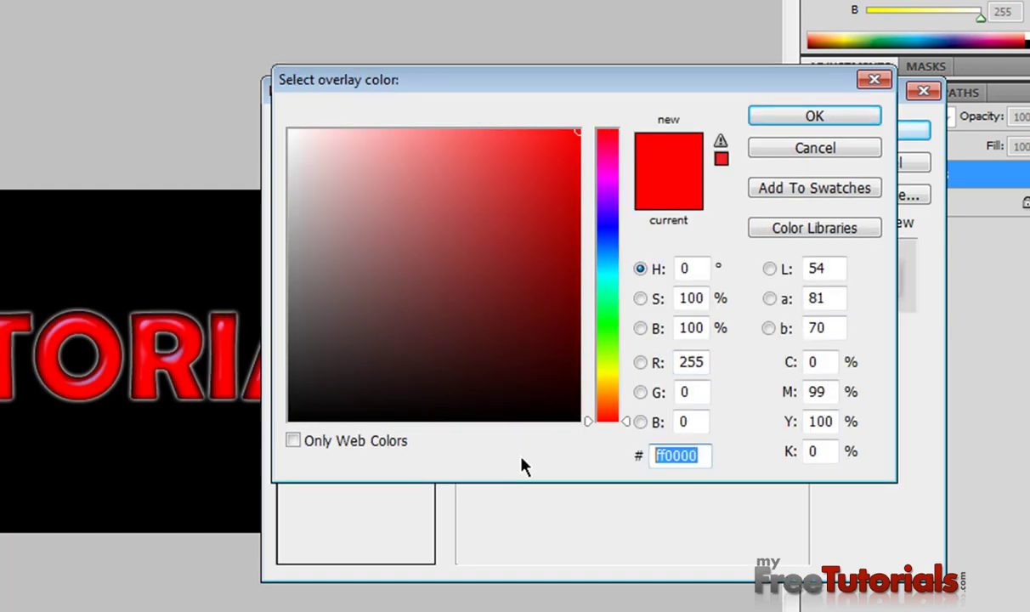
text(0596)
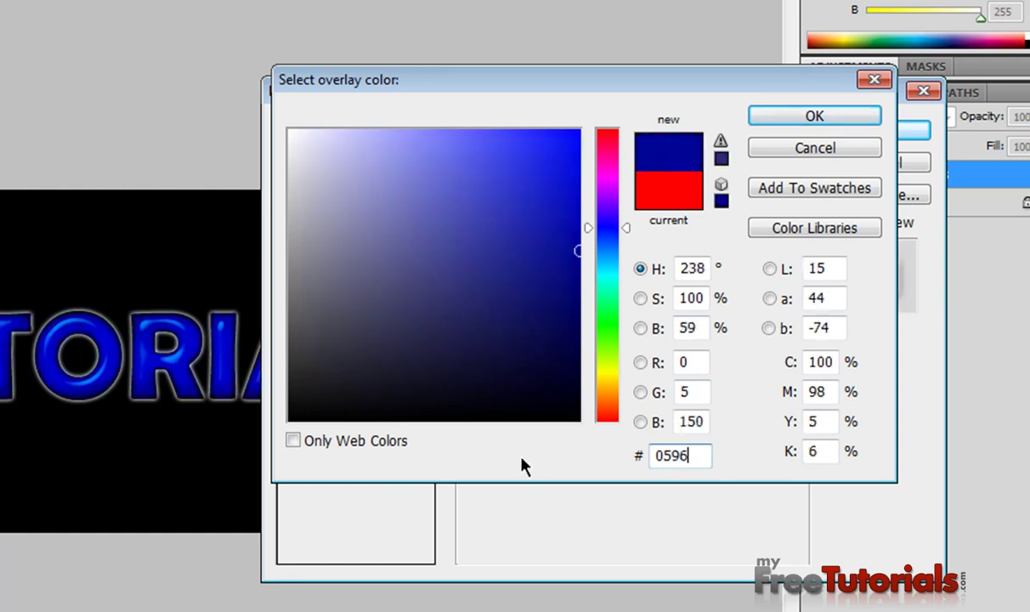
text(c5)
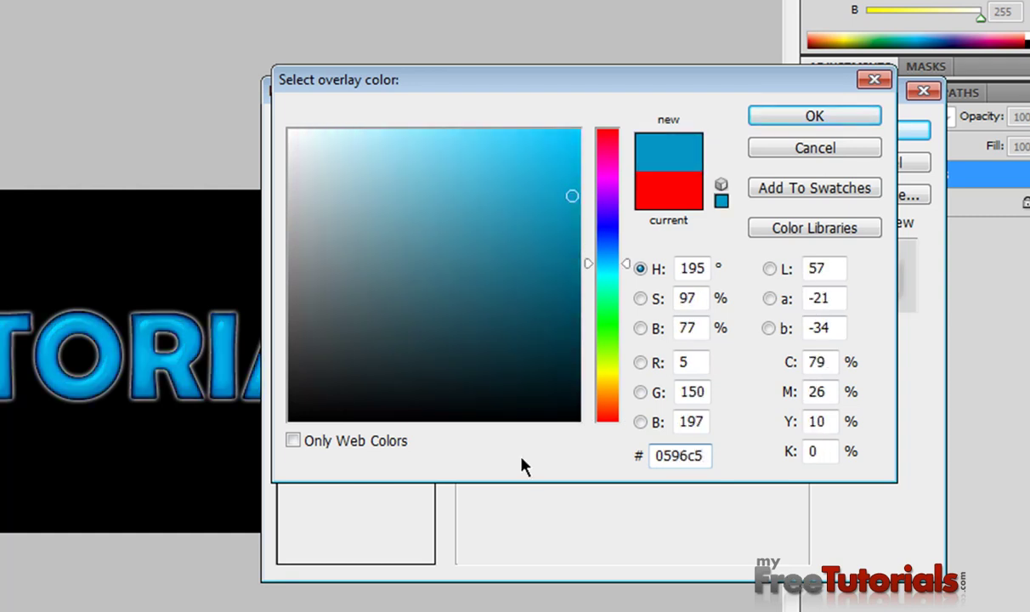
key(Return)
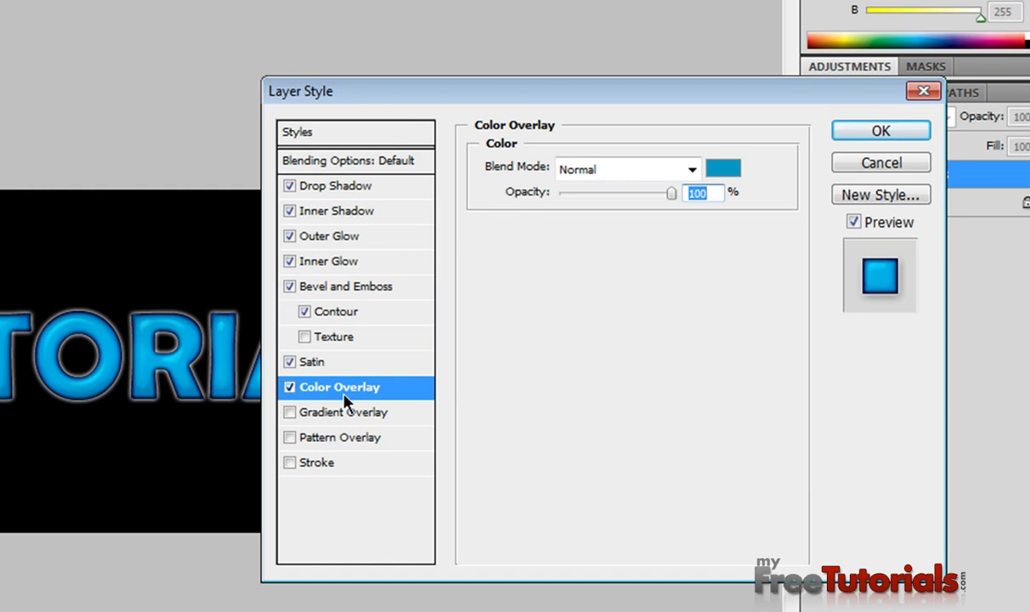
- Add a black 1 px stroke at 68% opacity around TUTORIALS
click(319, 465)
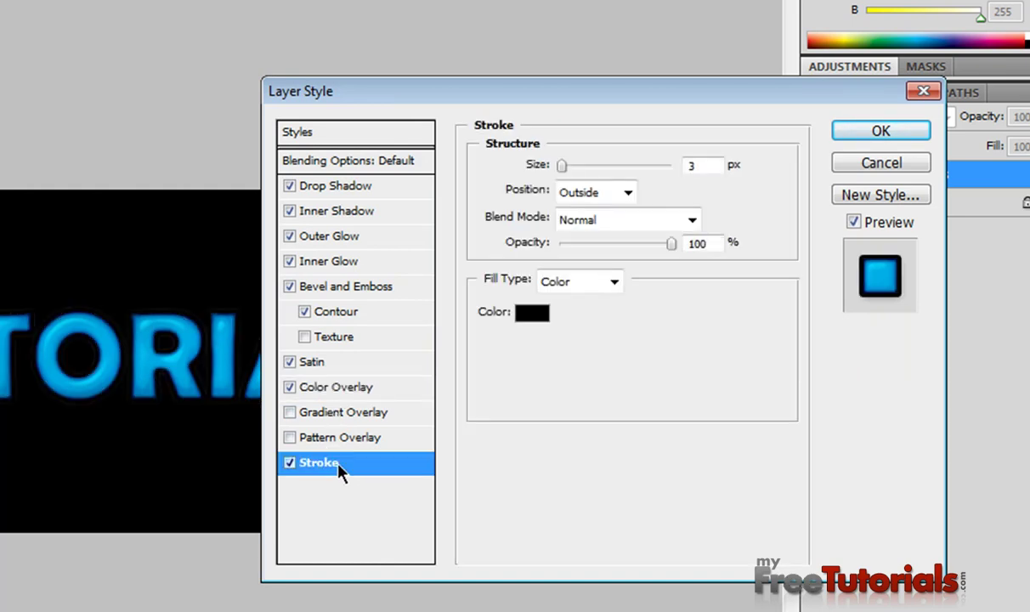
double_click(705, 166)
text(1)
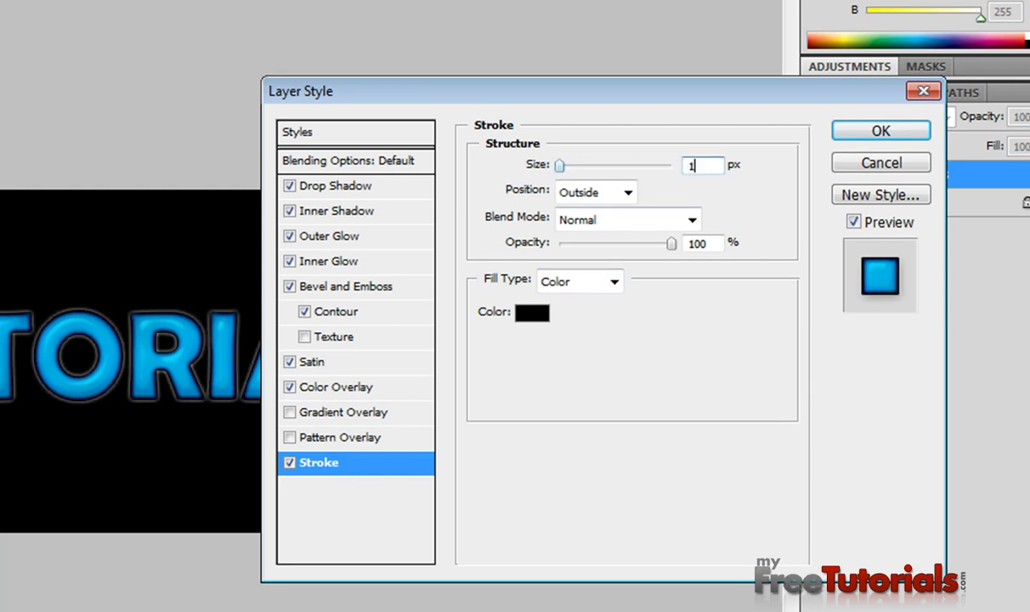
double_click(697, 244)
text(68)
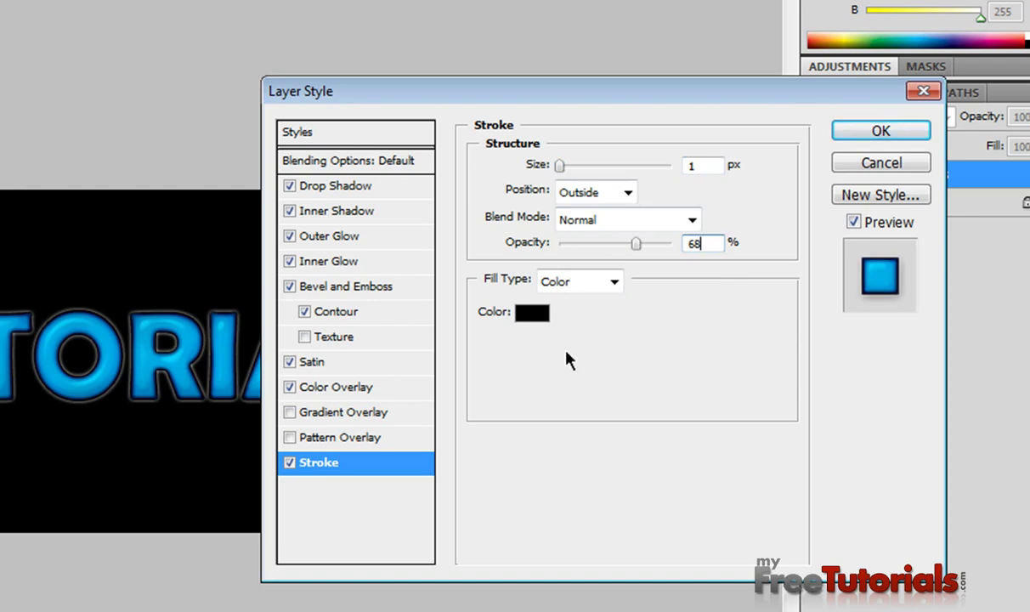
- Apply the style, rasterize TUTORIALS, and duplicate it as TUTORIALS copy with effects shown
click(883, 131)
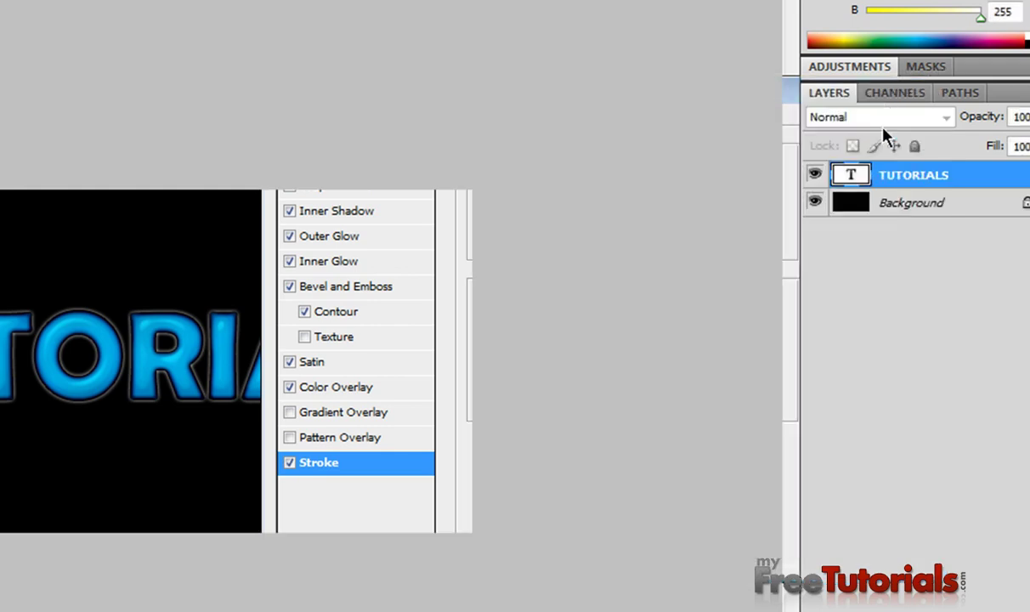
click(901, 193)
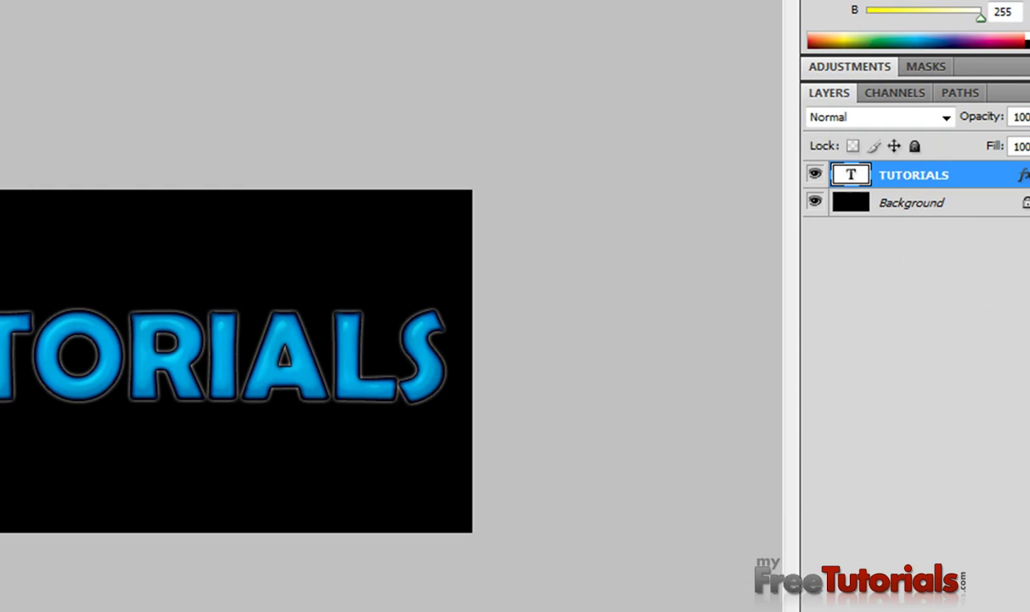
right_click(950, 175)
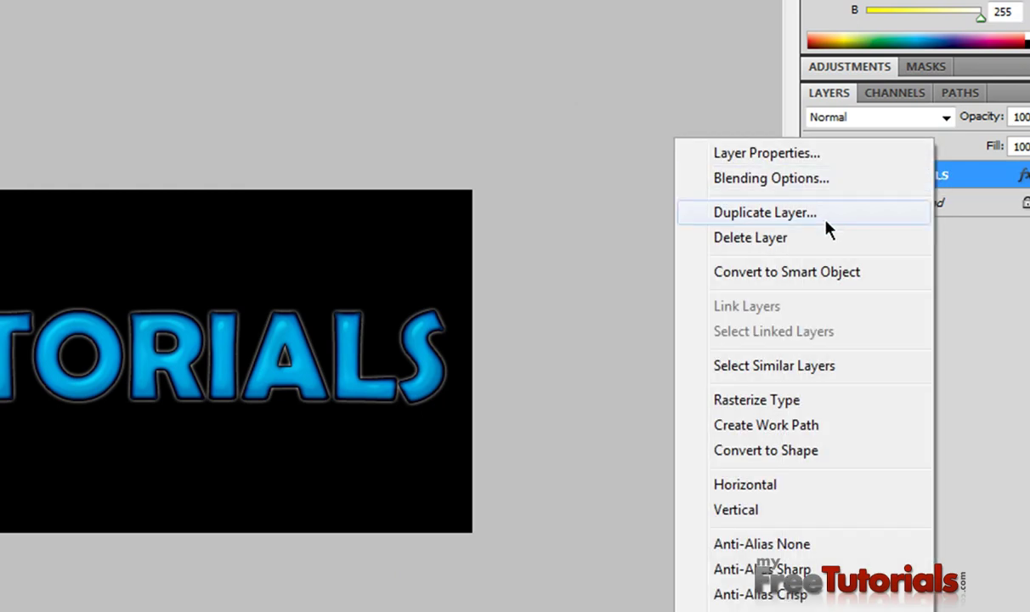
click(798, 403)
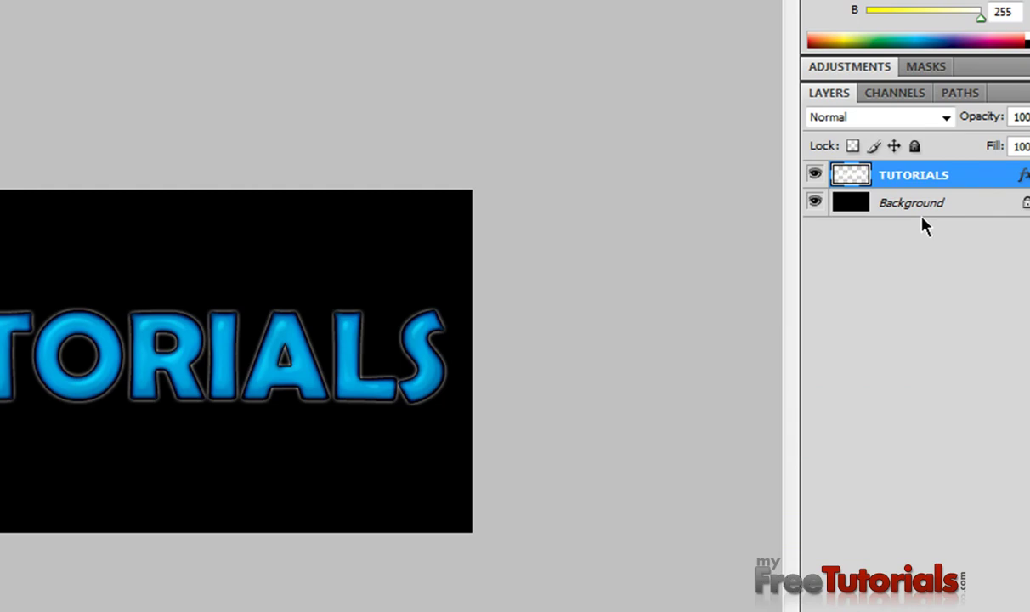
key(ctrl+j)
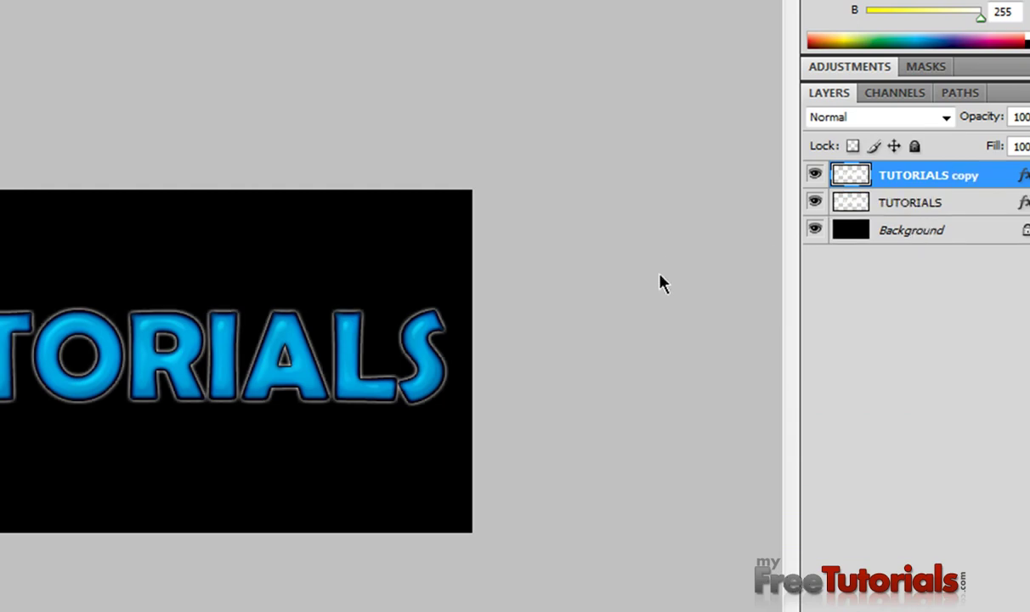
click(1024, 175)
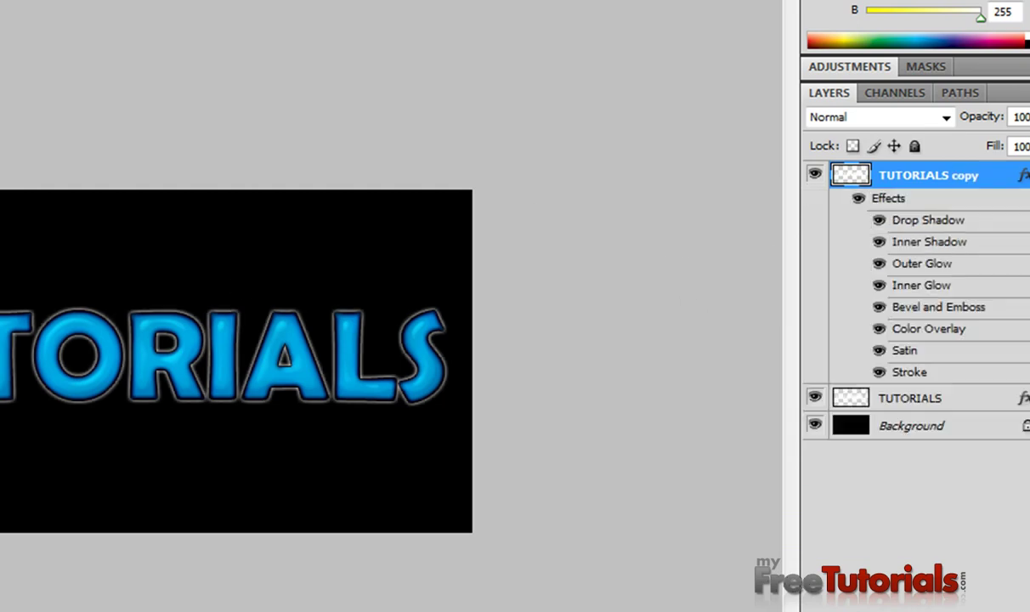
- Change the copy's Inner Shadow colour to yellow-green 96c006
double_click(967, 245)
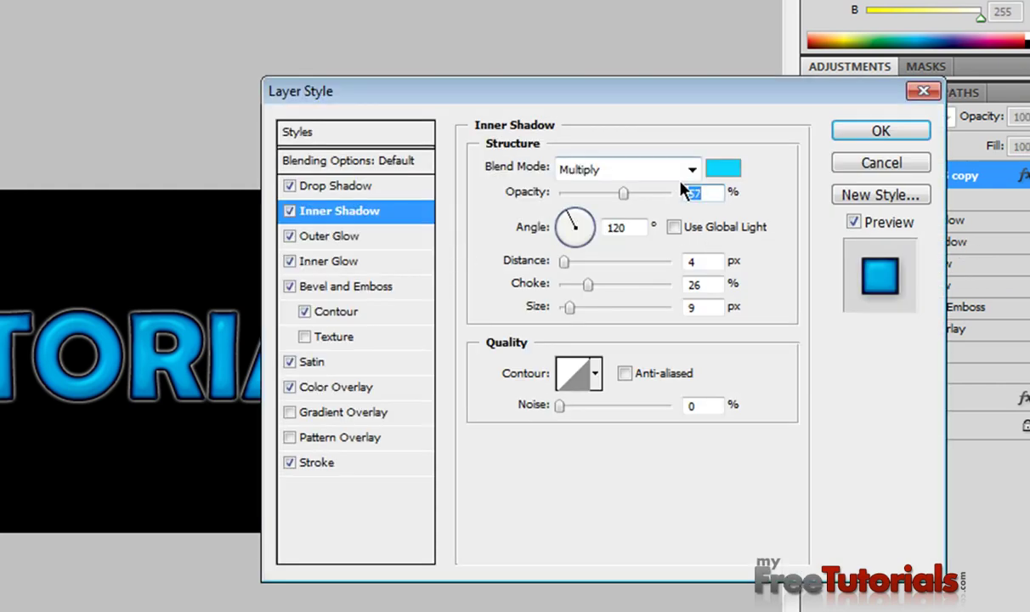
click(722, 168)
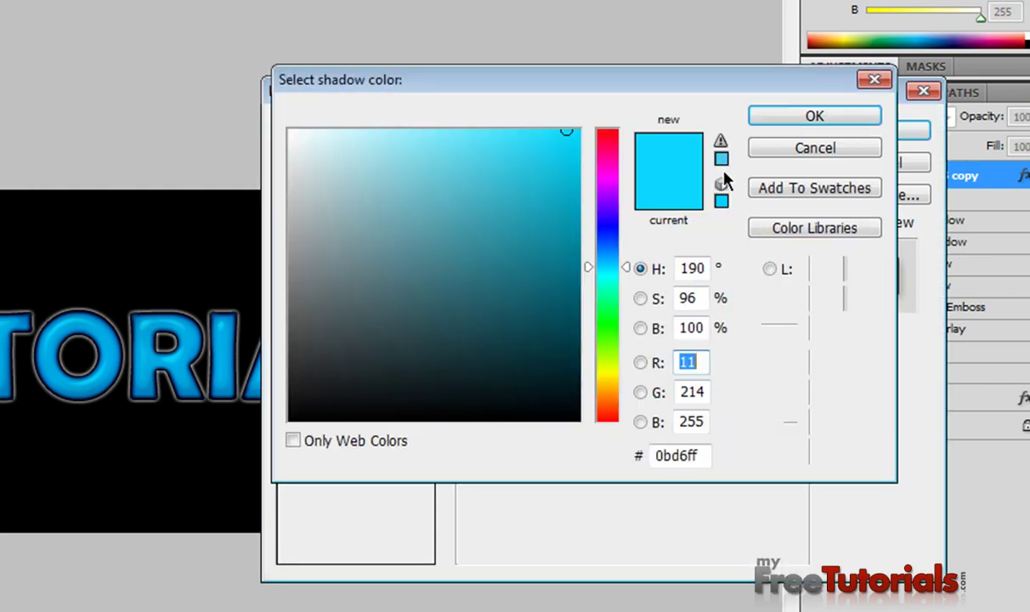
double_click(688, 456)
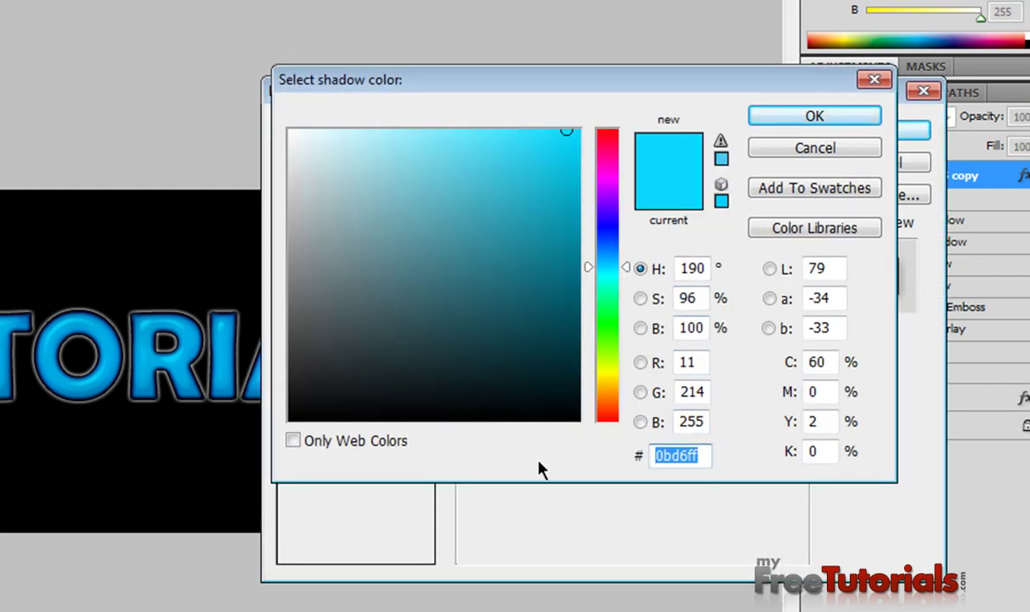
text(96)
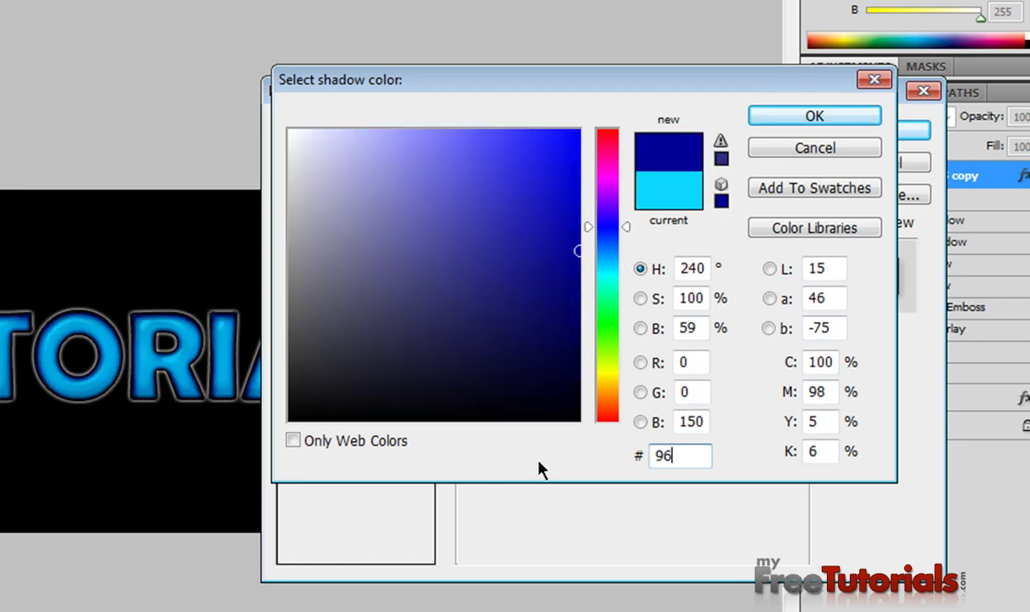
text(c00)
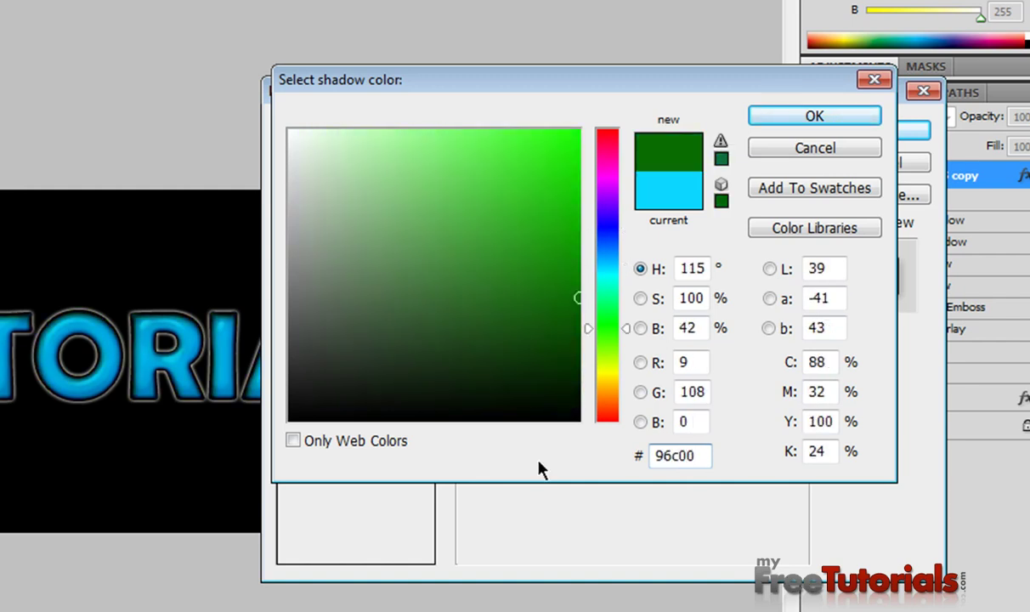
text(6)
key(Return)
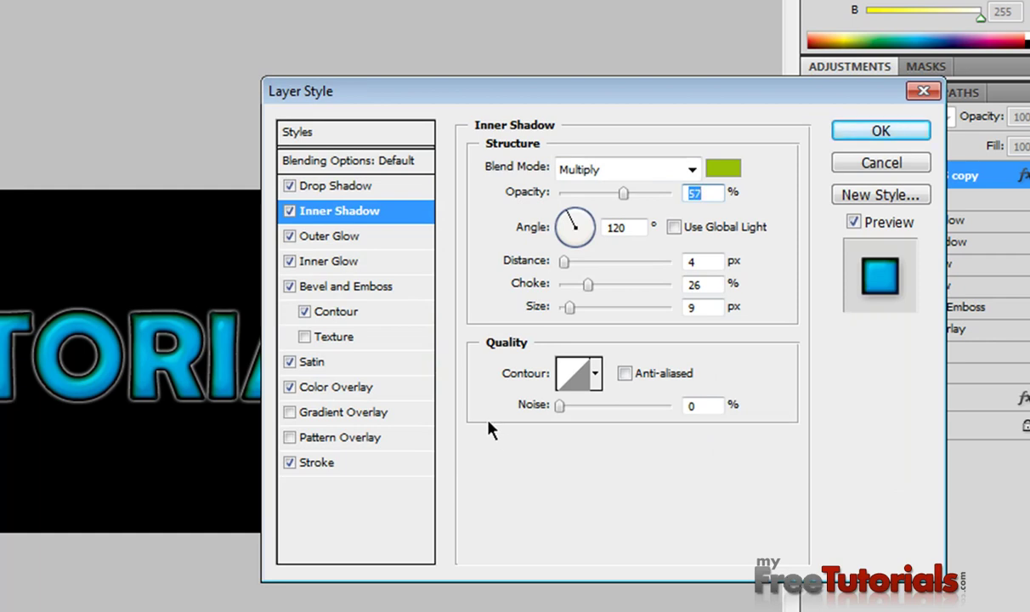
- Change the Inner Glow colour to green 80a500
click(354, 267)
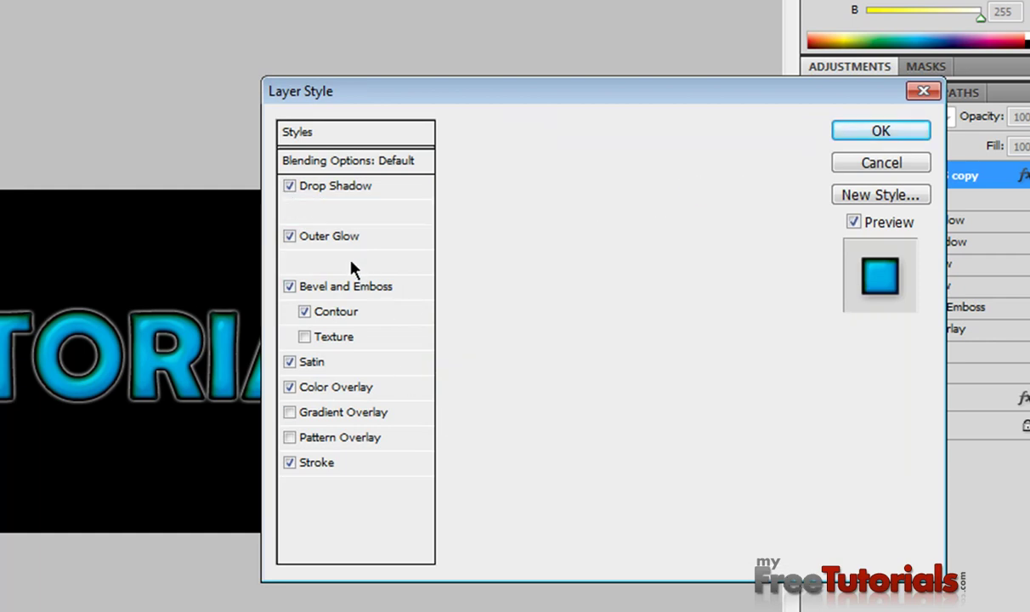
click(530, 247)
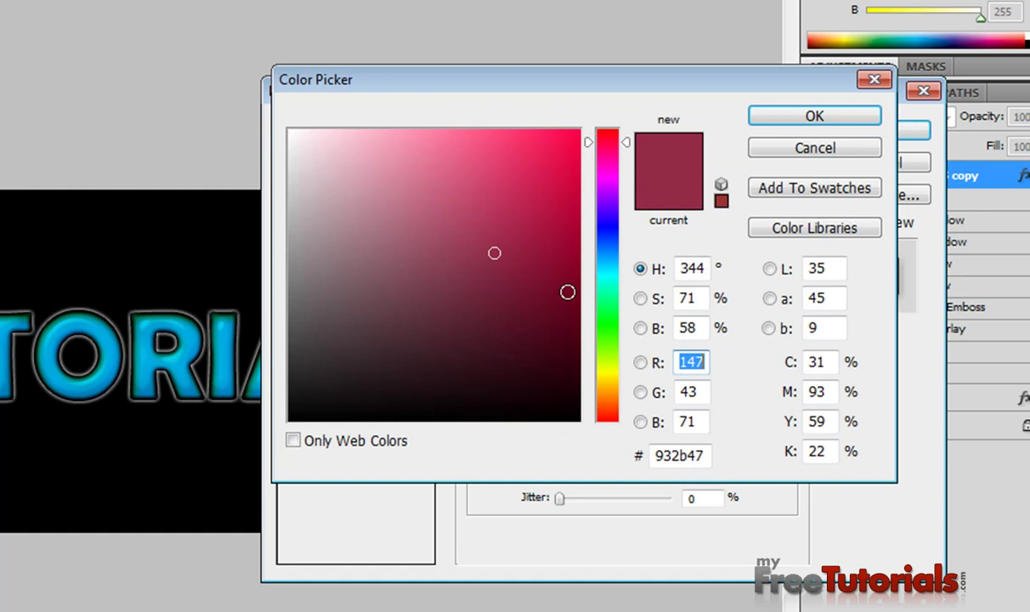
click(710, 456)
drag(710, 455, 566, 466)
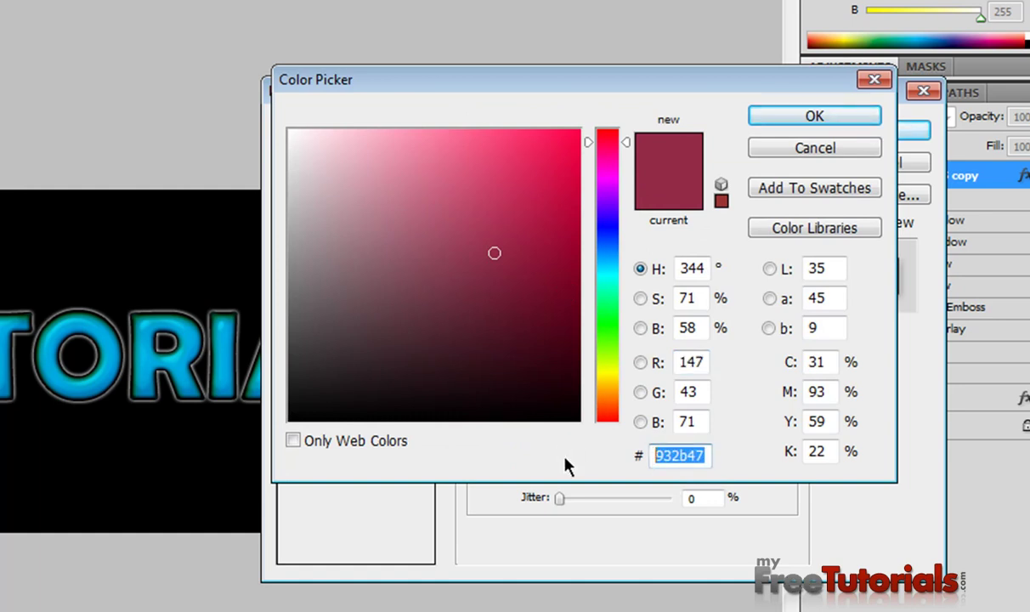
text(80a5)
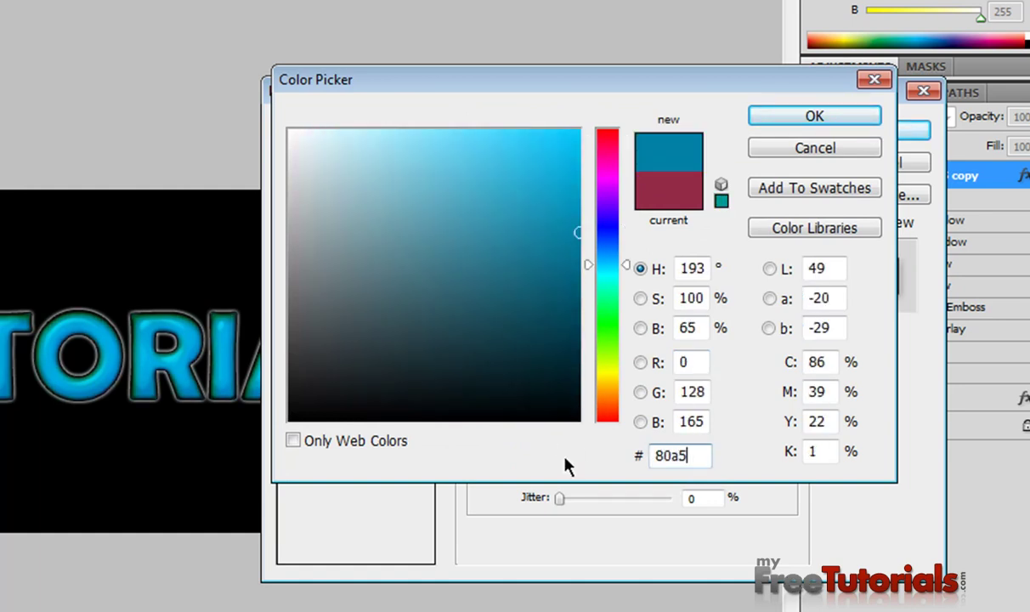
text(00)
key(Return)
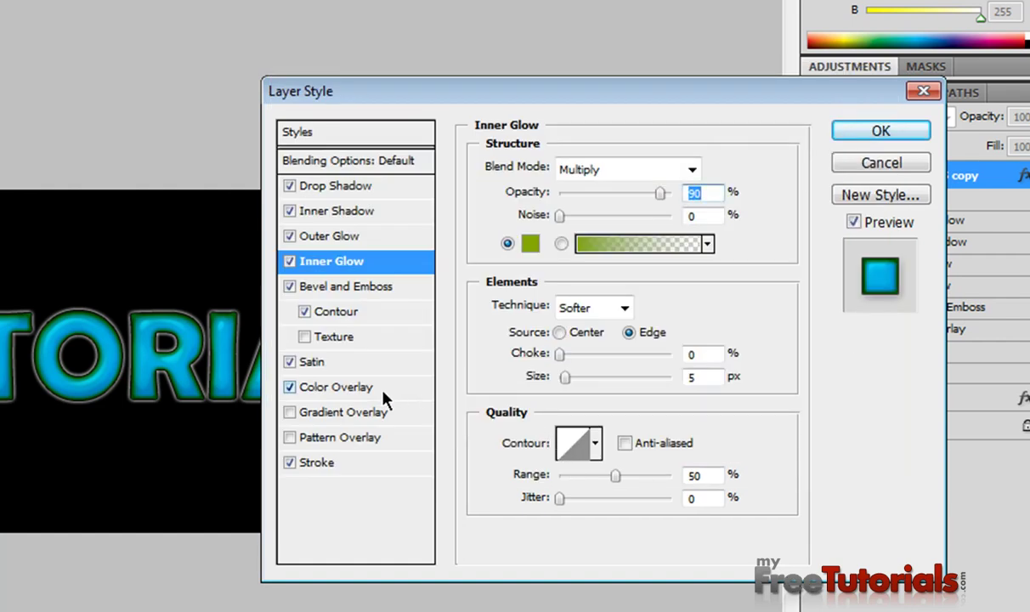
- Set the Bevel and Emboss highlight colour to yellow-green 9dc701
click(344, 289)
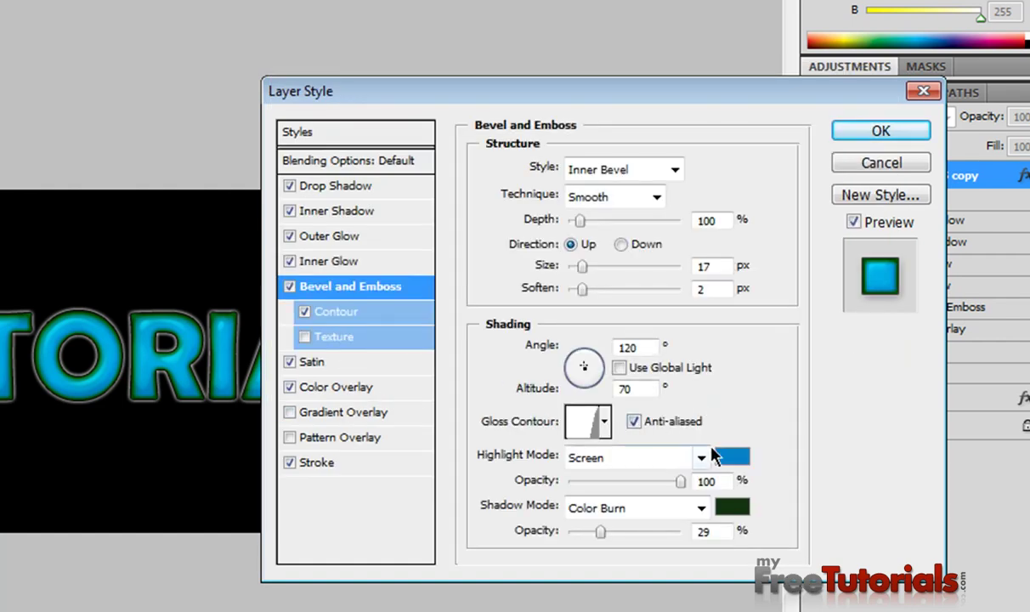
click(730, 456)
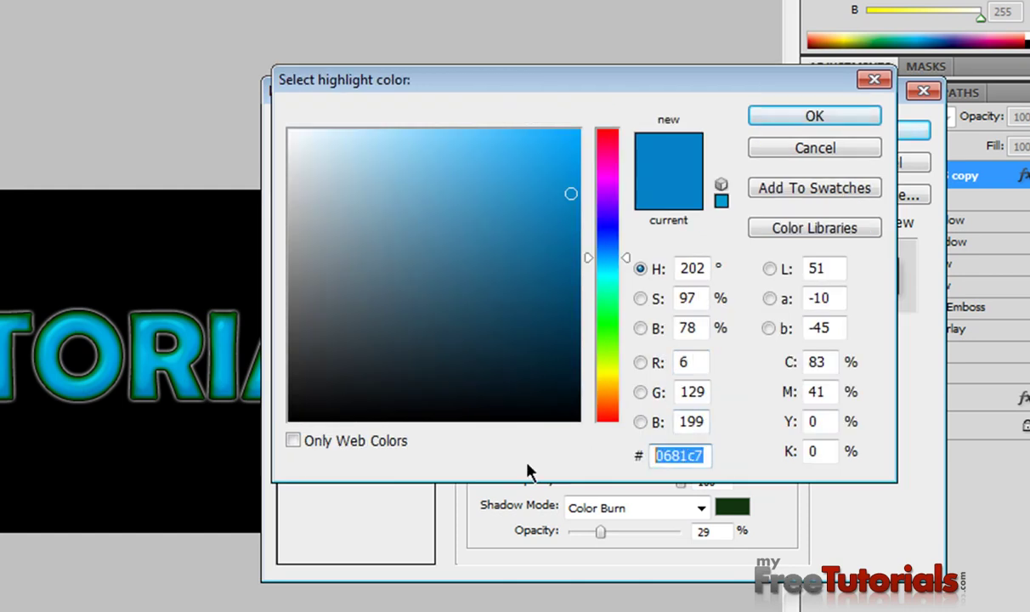
text(9d)
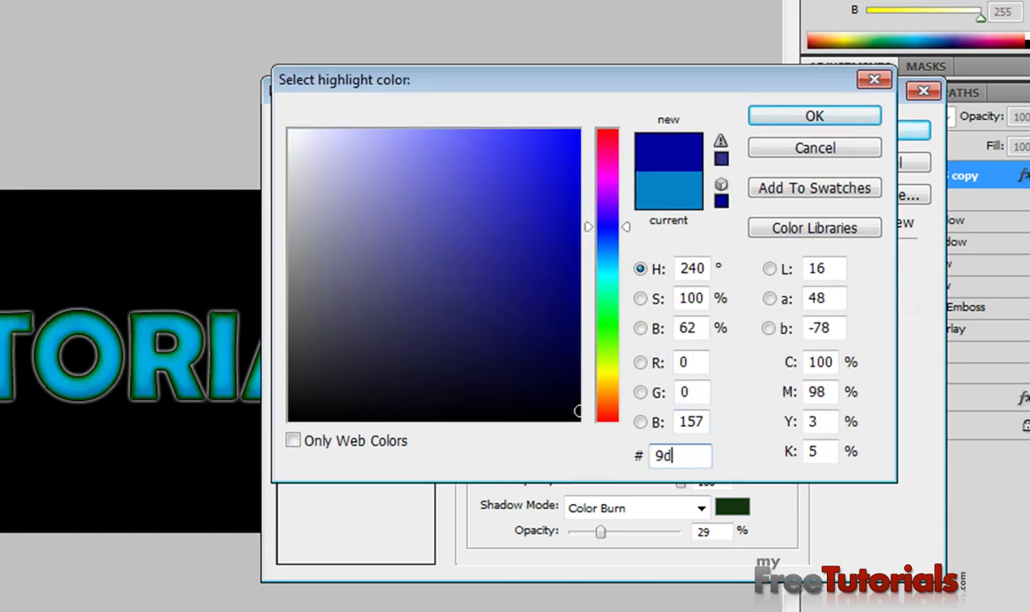
text(c)
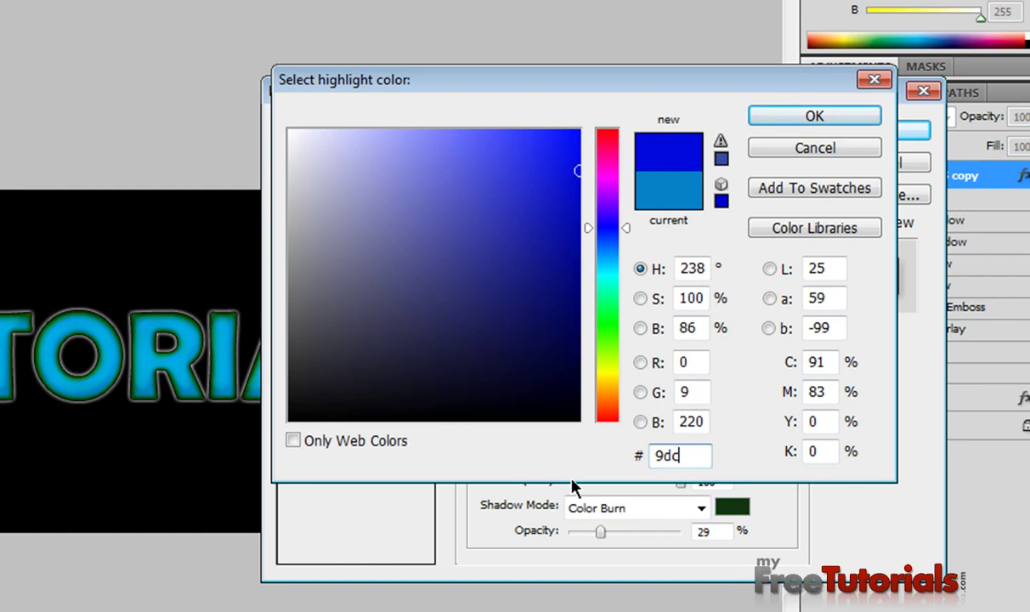
text(701)
key(Return)
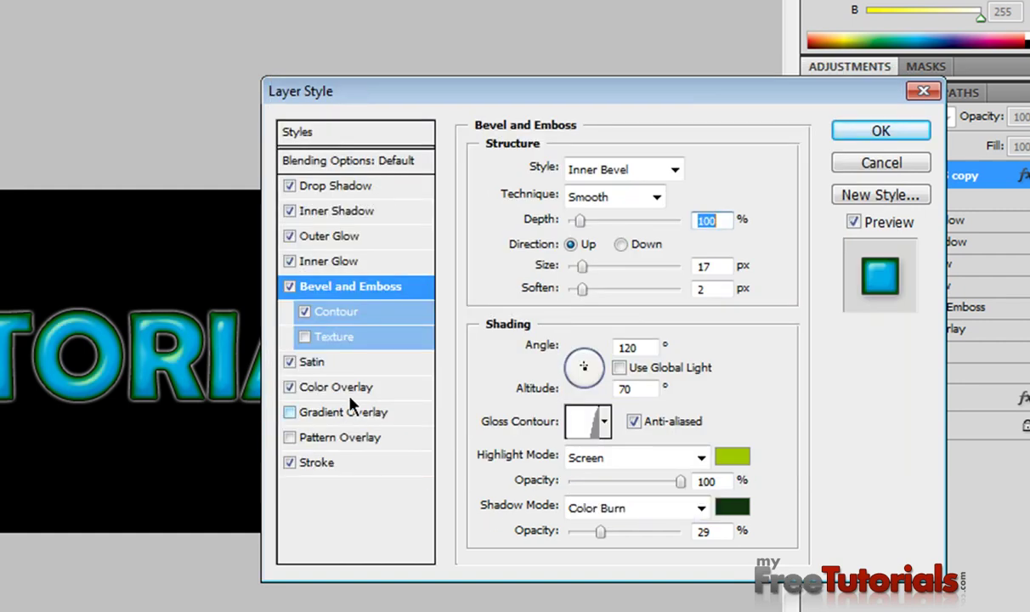
- Set the Satin colour of TUTORIALS copy to lime b2e409
click(338, 362)
click(728, 173)
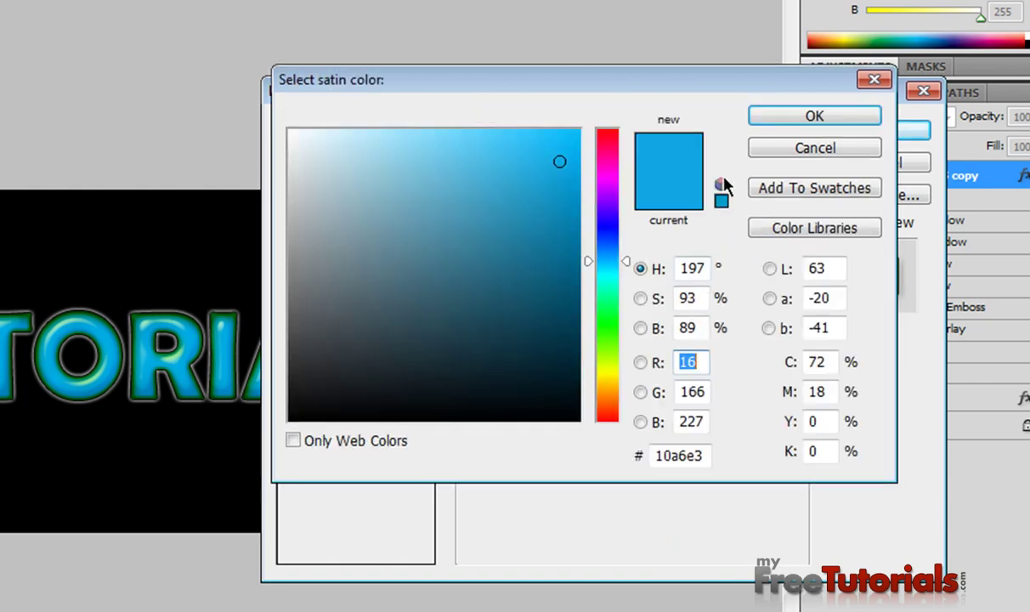
double_click(706, 457)
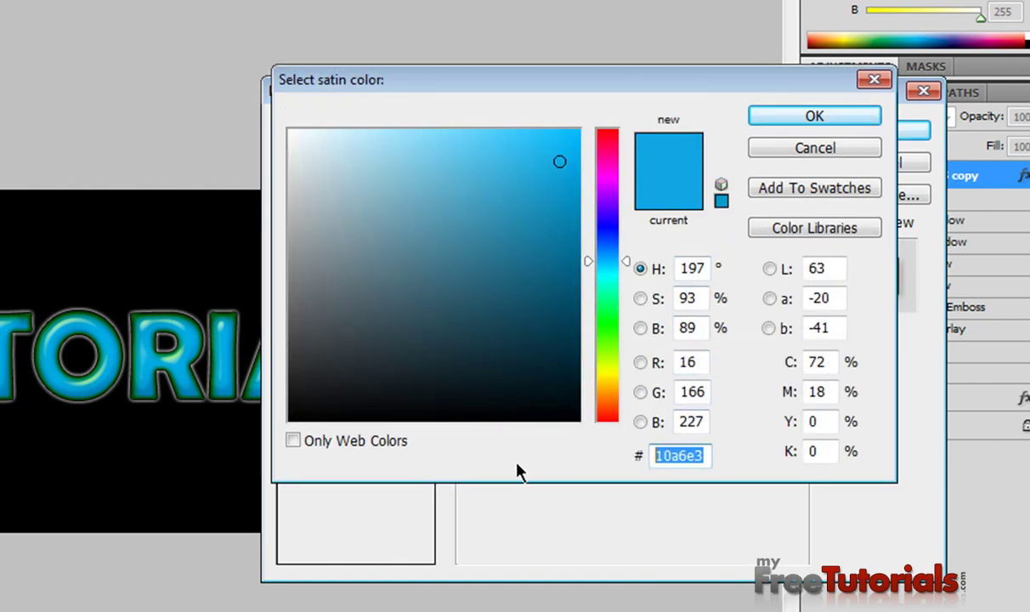
text(b)
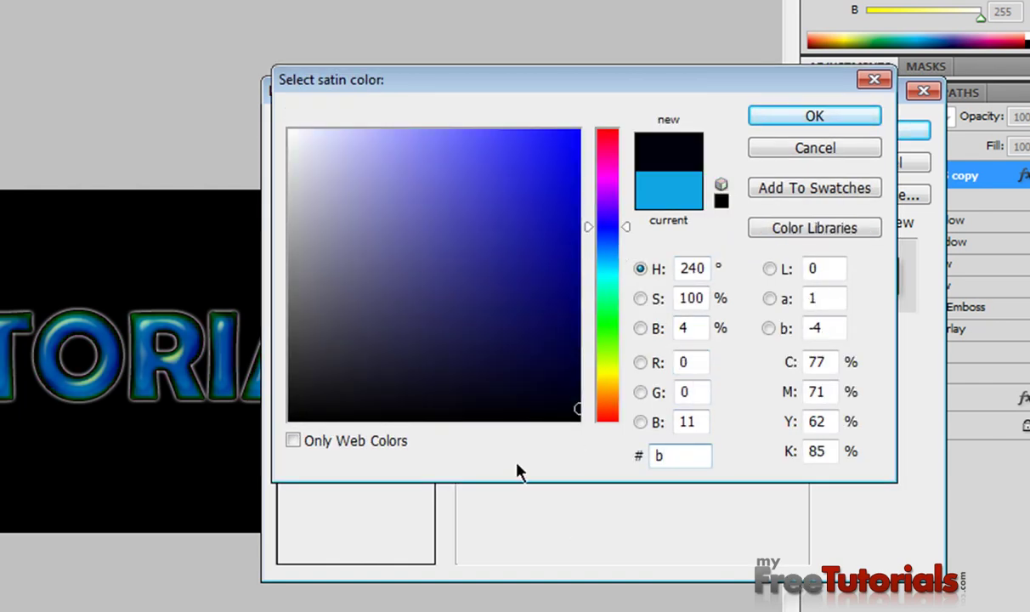
text(2)
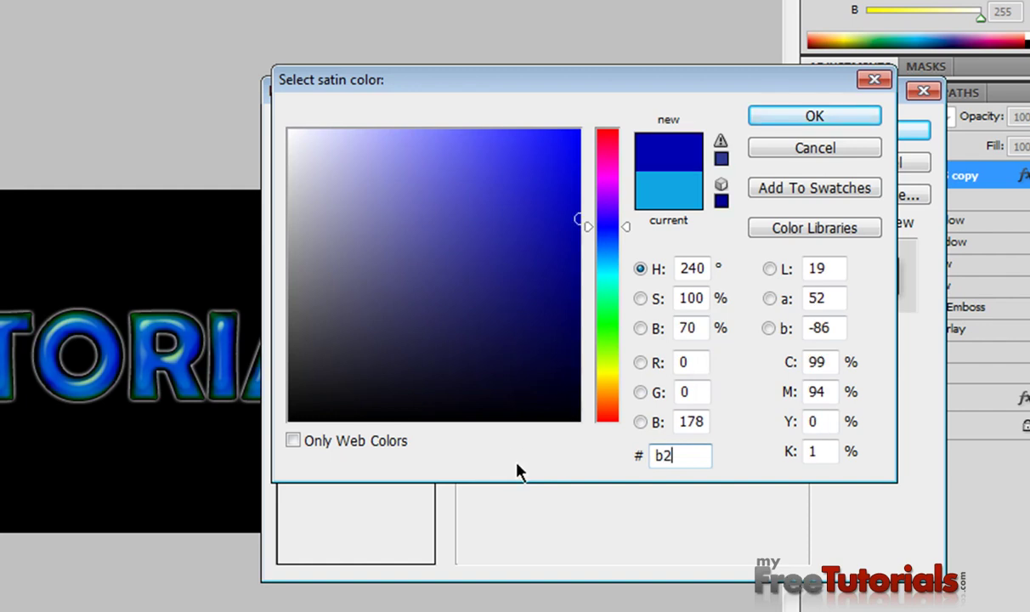
text(c409)
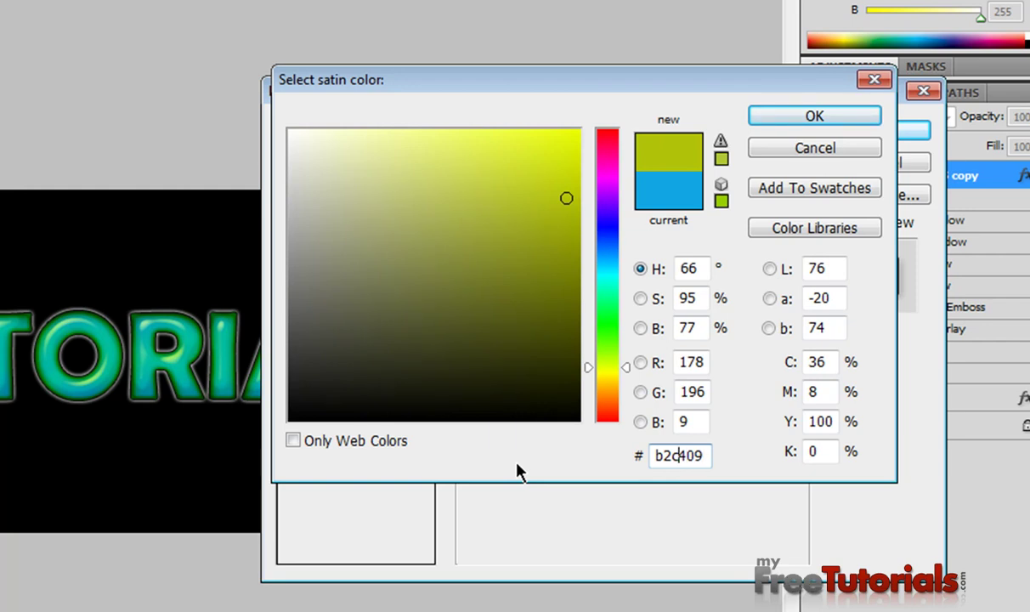
key(BackSpace)
text(e)
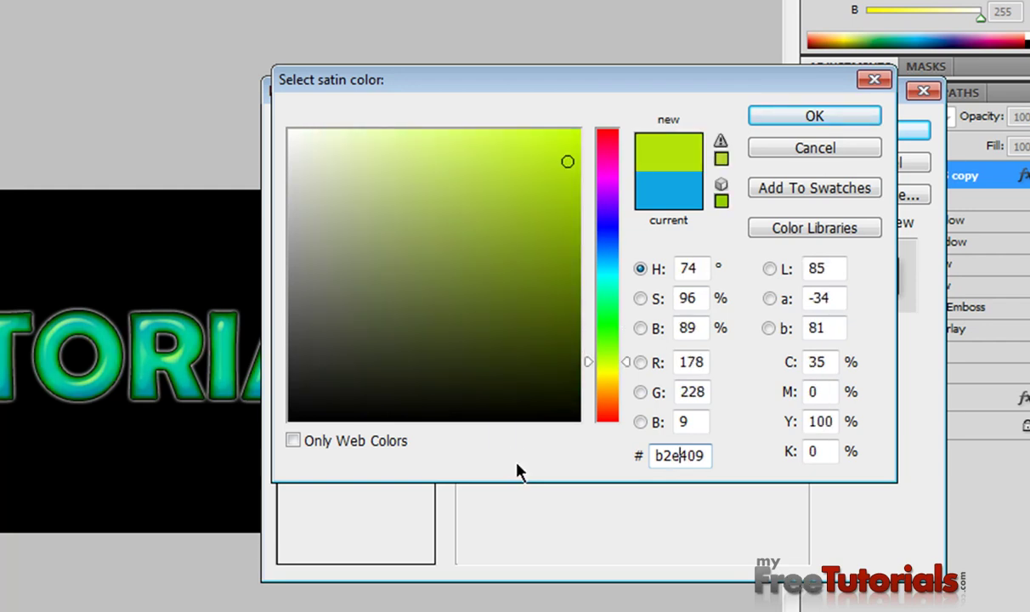
key(Return)
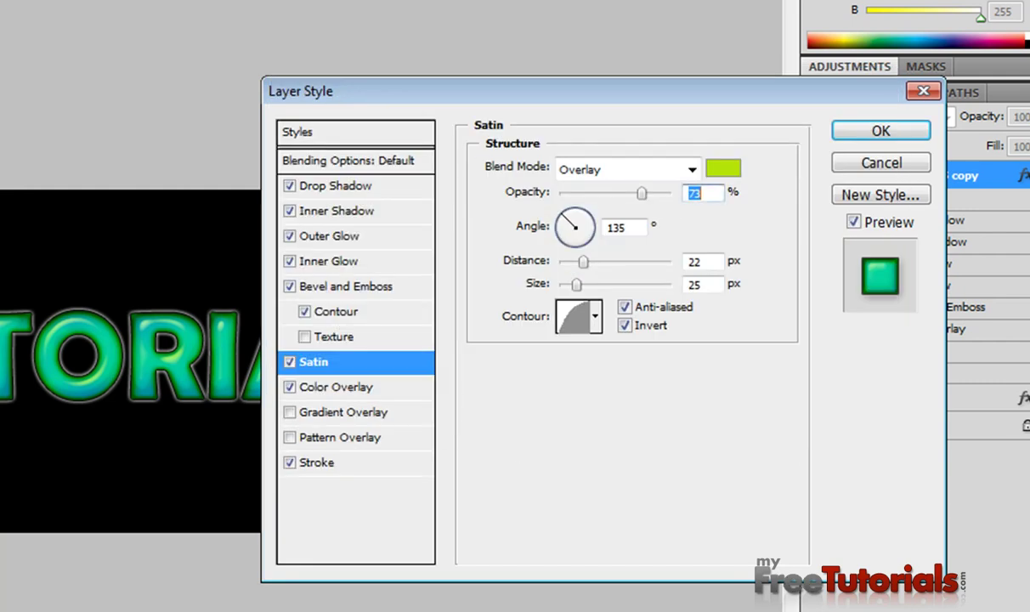
- Set the Color Overlay colour to 99c500 and apply the layer style
click(336, 387)
click(721, 169)
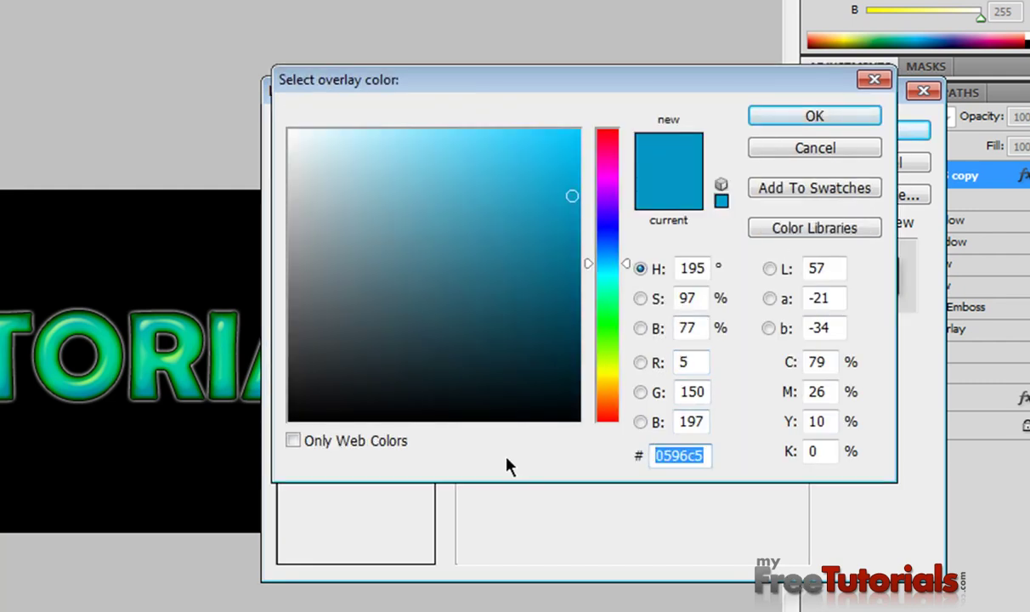
text(99c500)
key(Return)
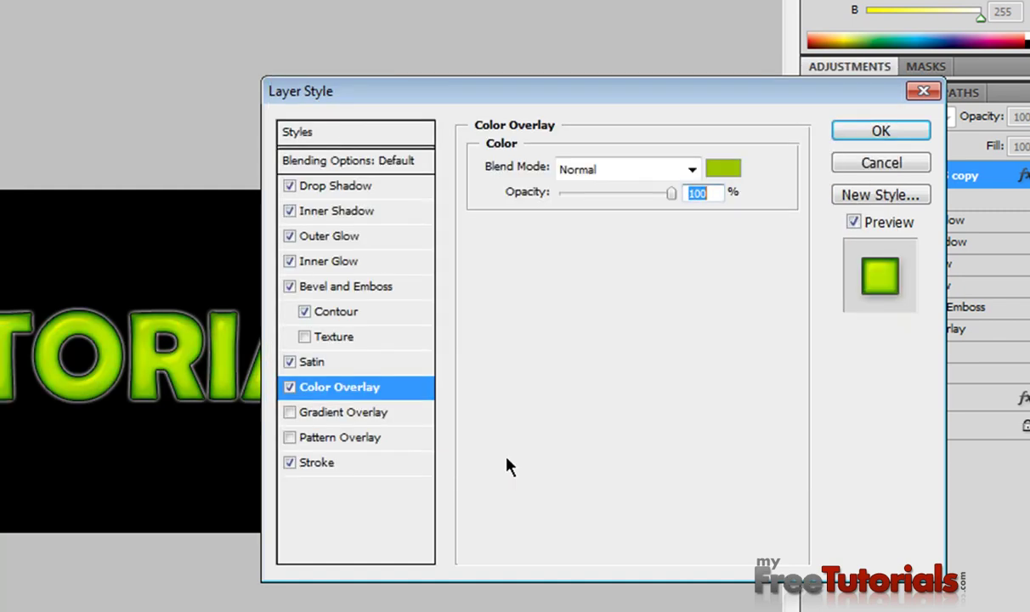
click(849, 132)
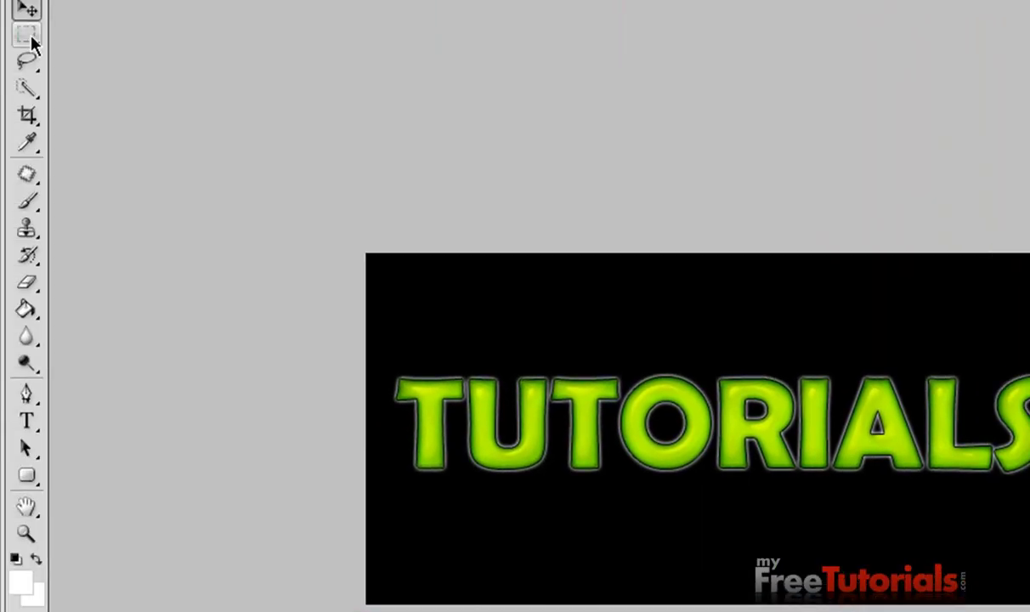
- Marquee-select a strip over the top half of TUTORIALS and activate the Background layer
click(28, 37)
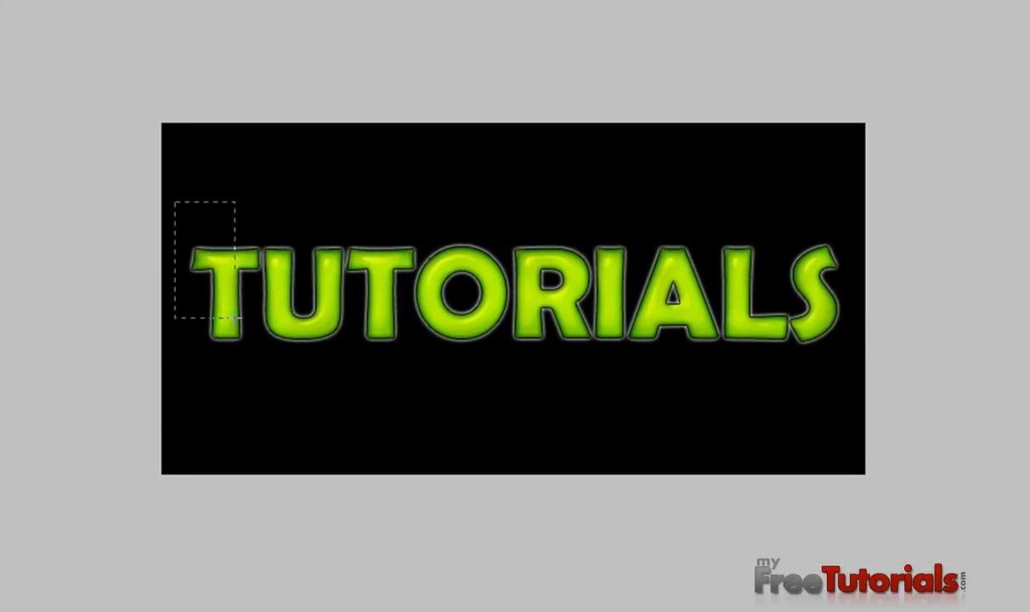
drag(235, 316, 847, 300)
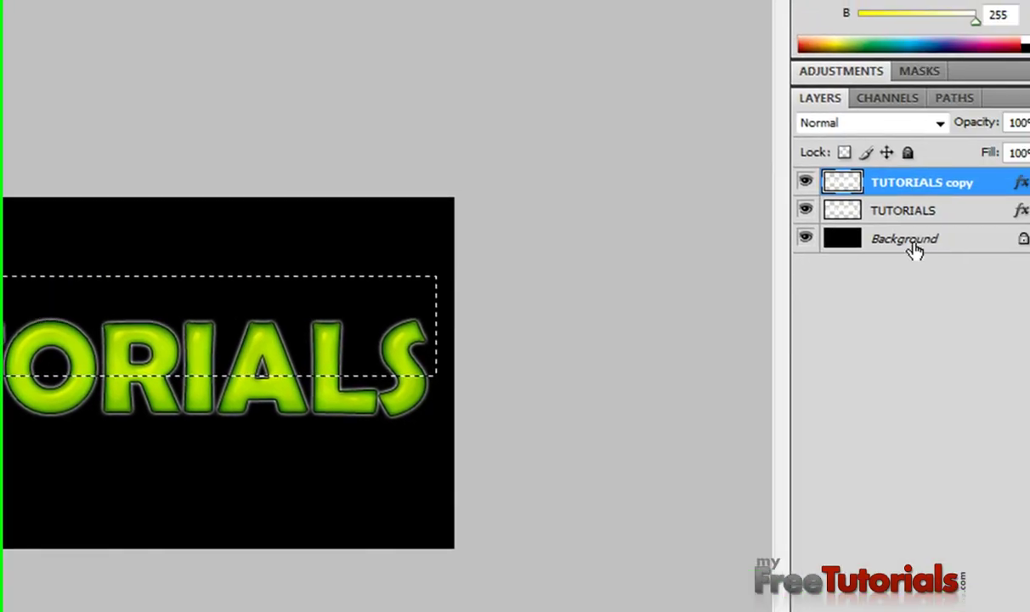
click(902, 242)
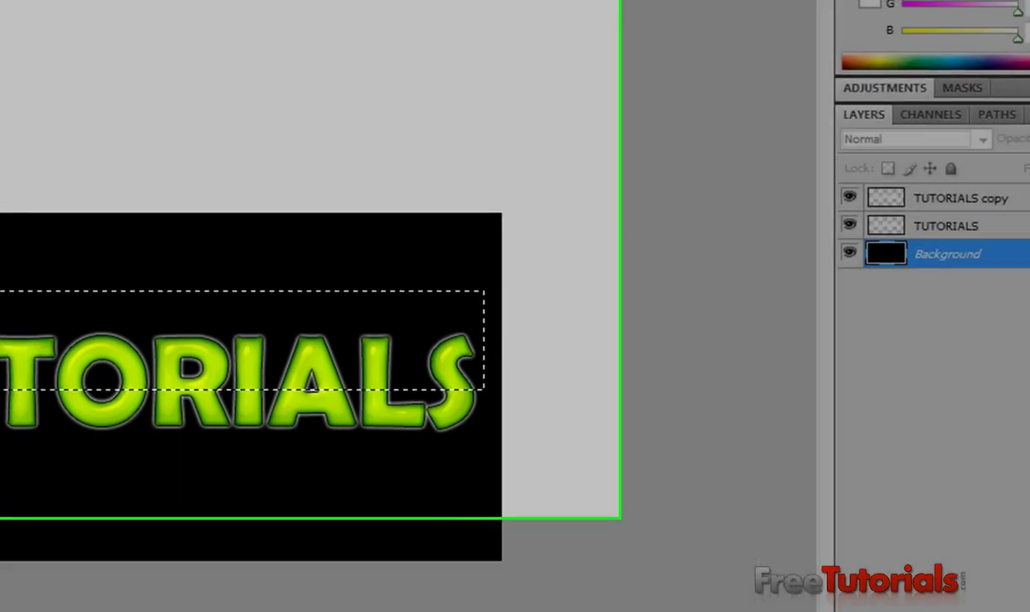
click(149, 18)
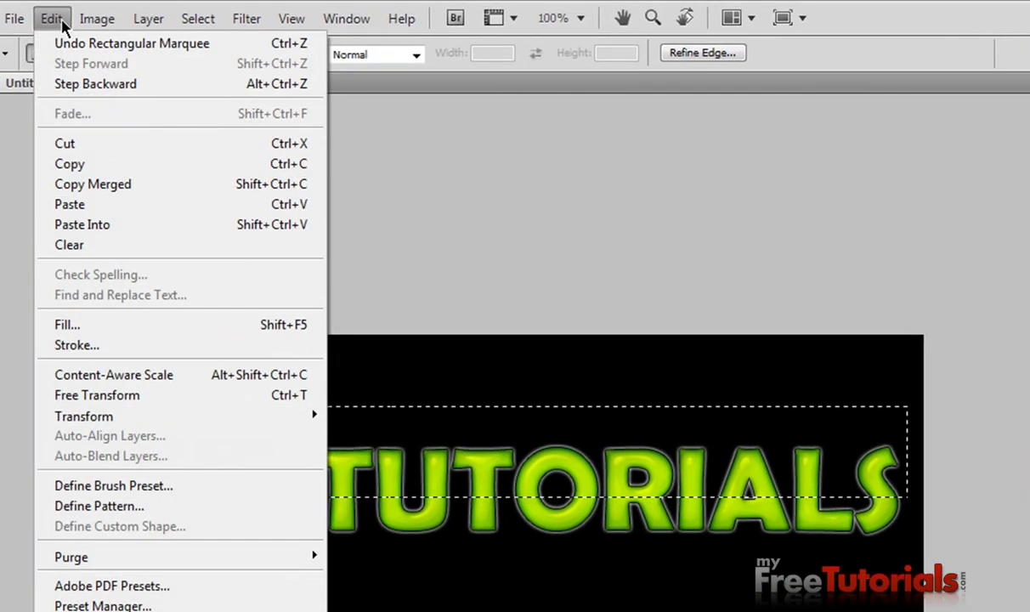
mouse_move(128, 416)
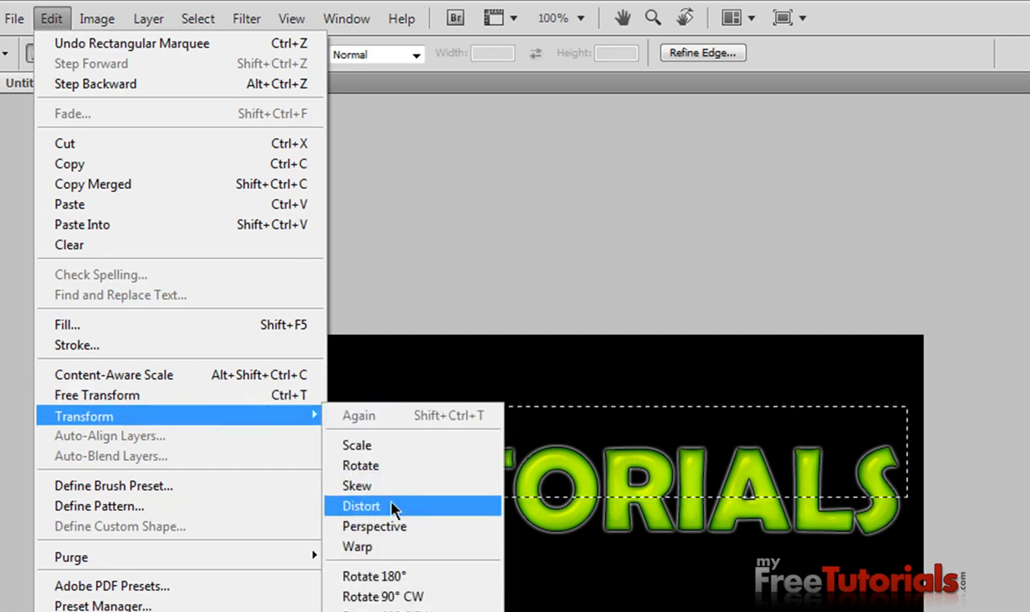
- Warp the selection with the Flag preset at 50% bend and commit it
click(395, 545)
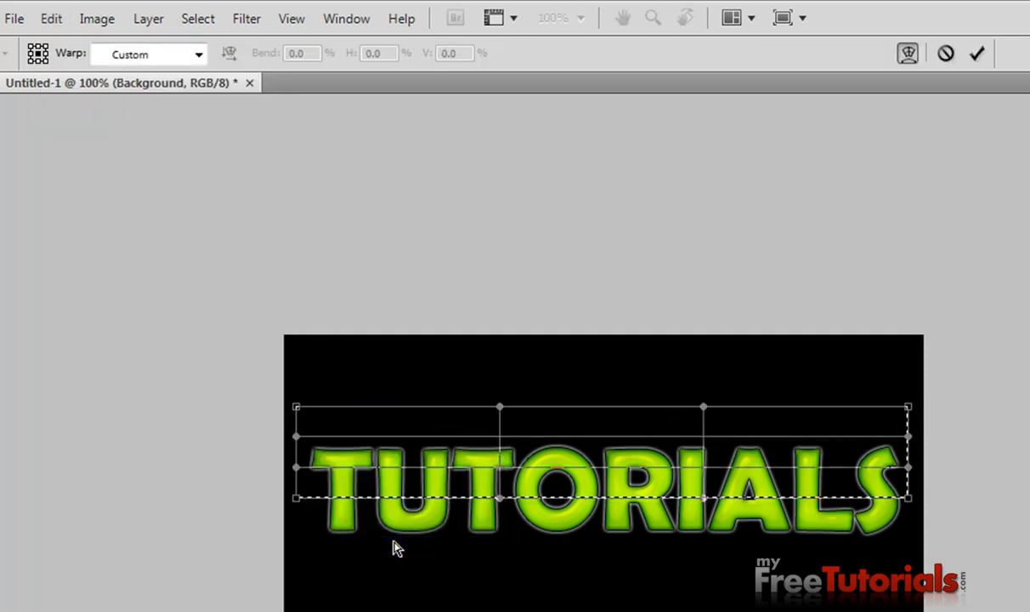
click(198, 55)
click(166, 304)
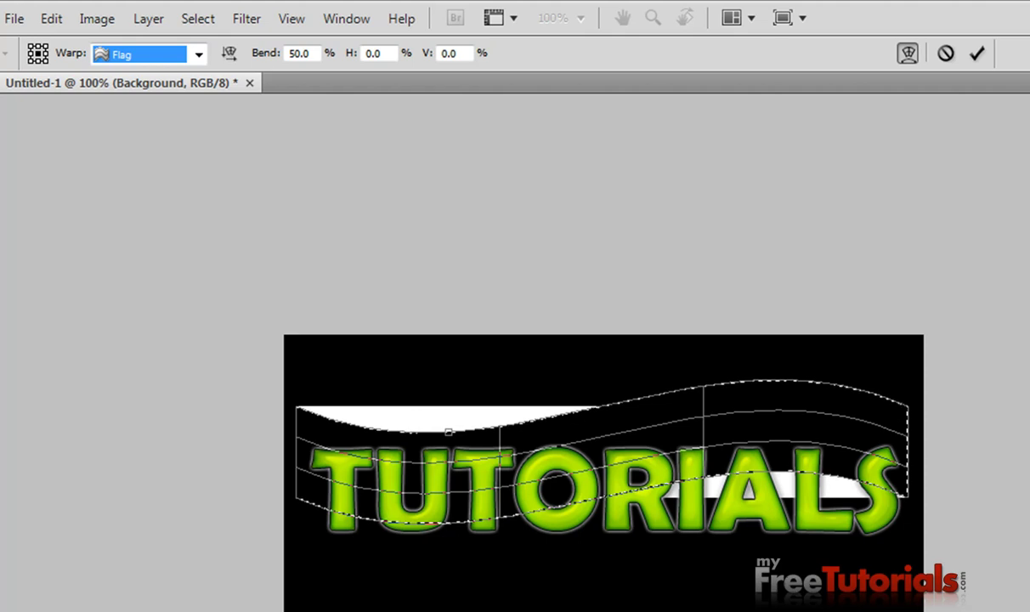
key(Return)
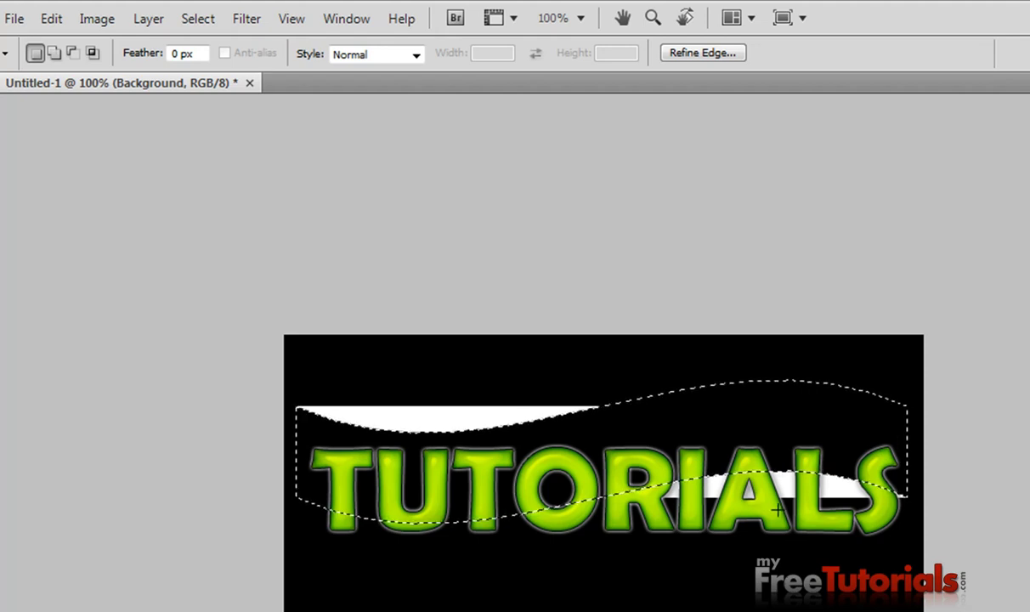
- Make the TUTORIALS copy layer active
key(alt+bracketright)
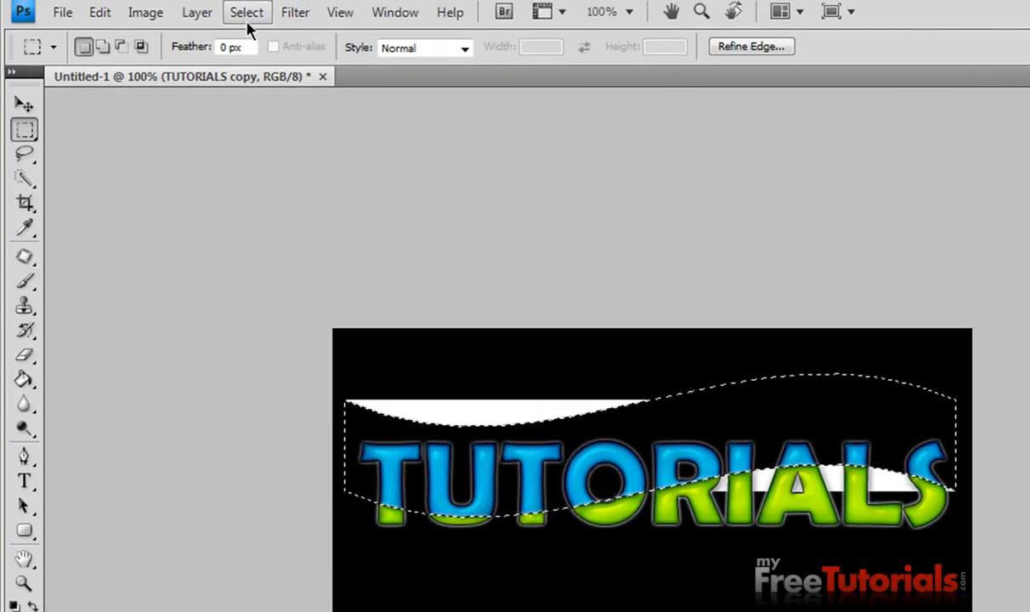
click(247, 13)
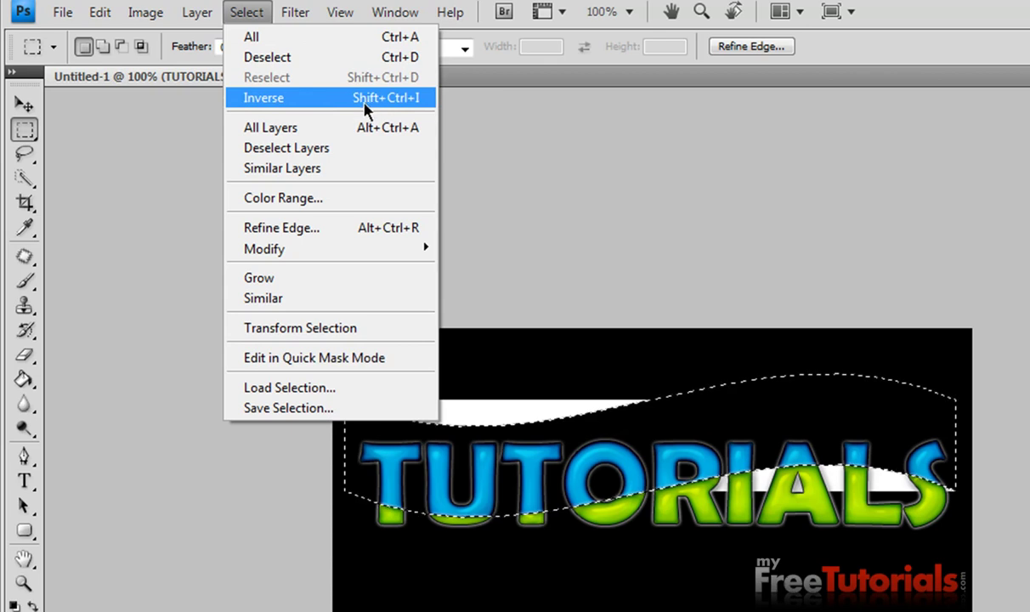
- Invert the wavy selection on the blue TUTORIALS layer, then deselect
click(386, 100)
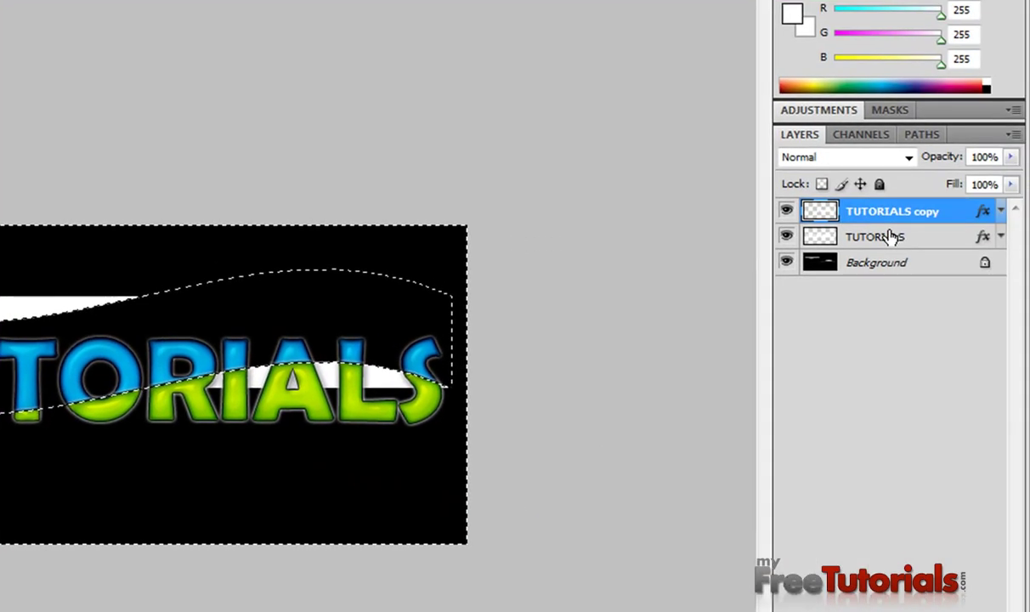
click(883, 237)
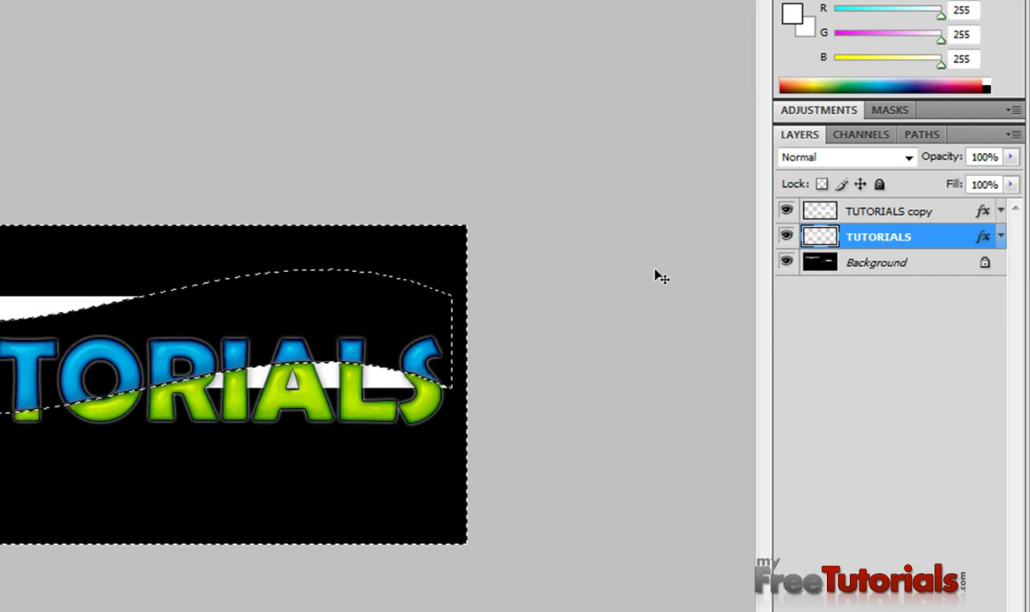
key(ctrl+d)
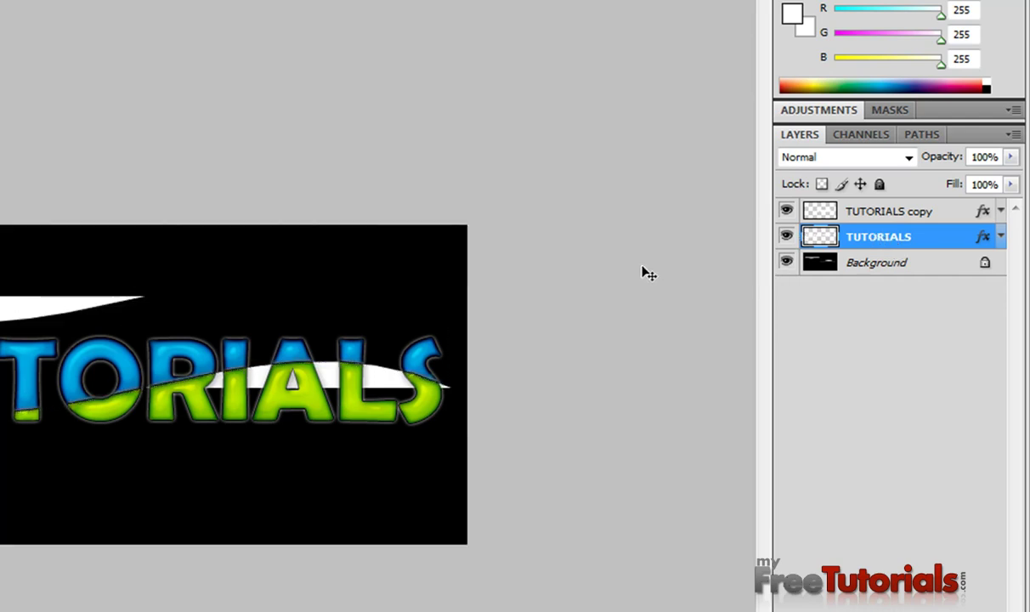
- Reset to default colours and fill the Background layer with black
click(883, 263)
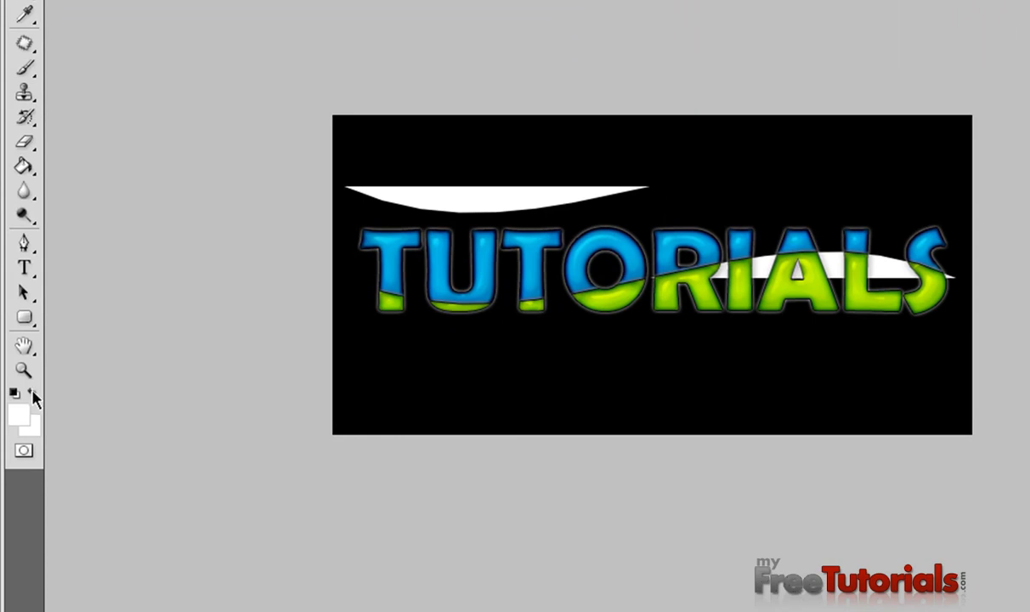
key(d)
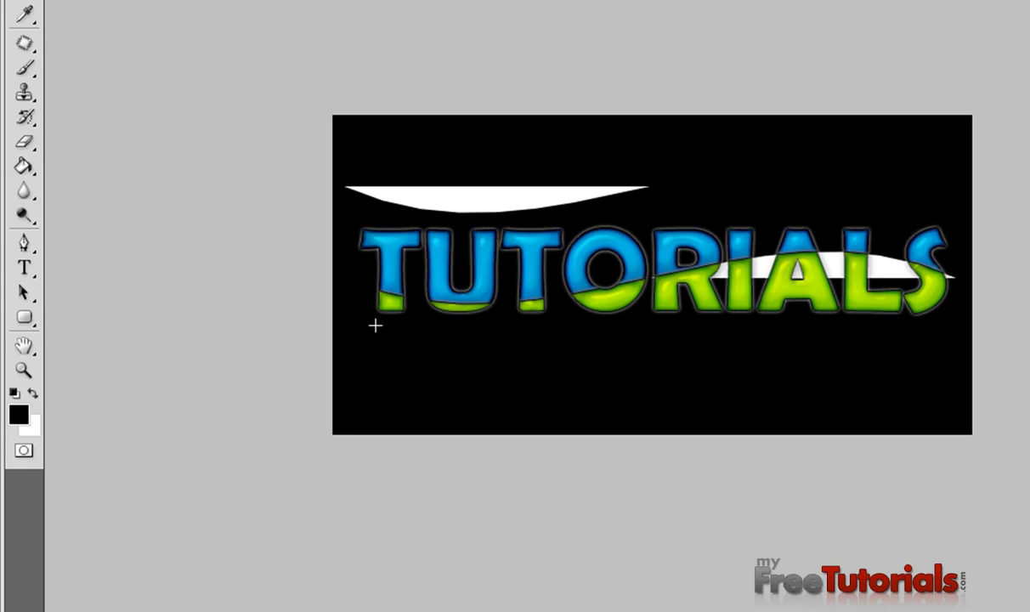
key(alt+BackSpace)
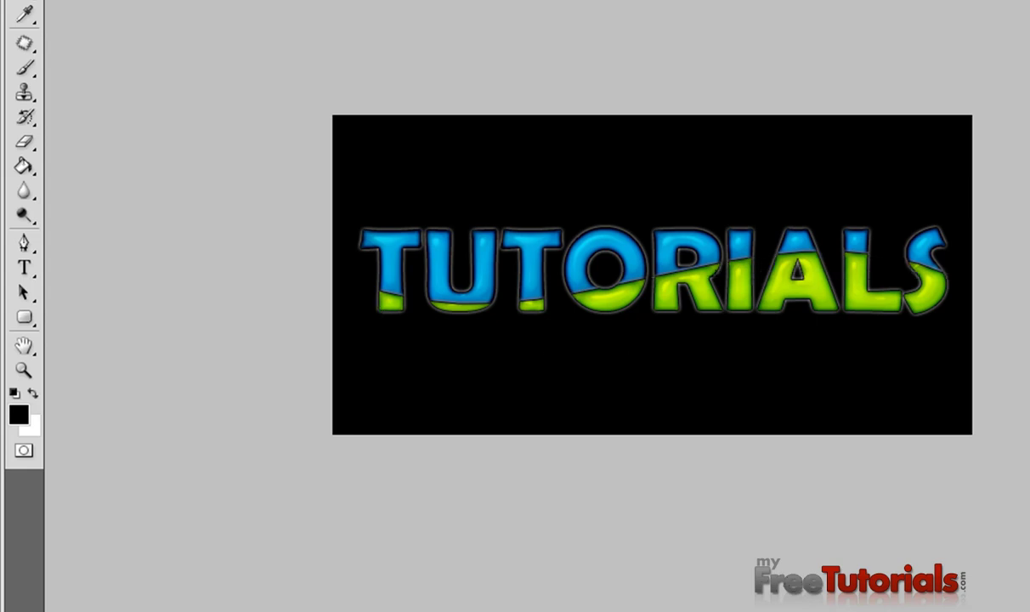